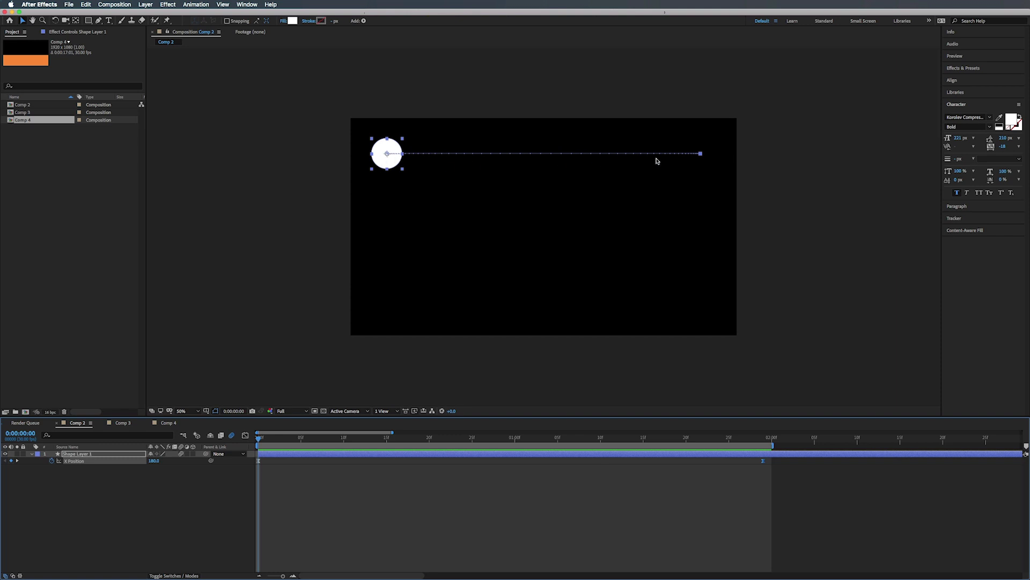
Preview the white circle sliding from left to right, then stop playback
{"action": "key", "text": "space"}
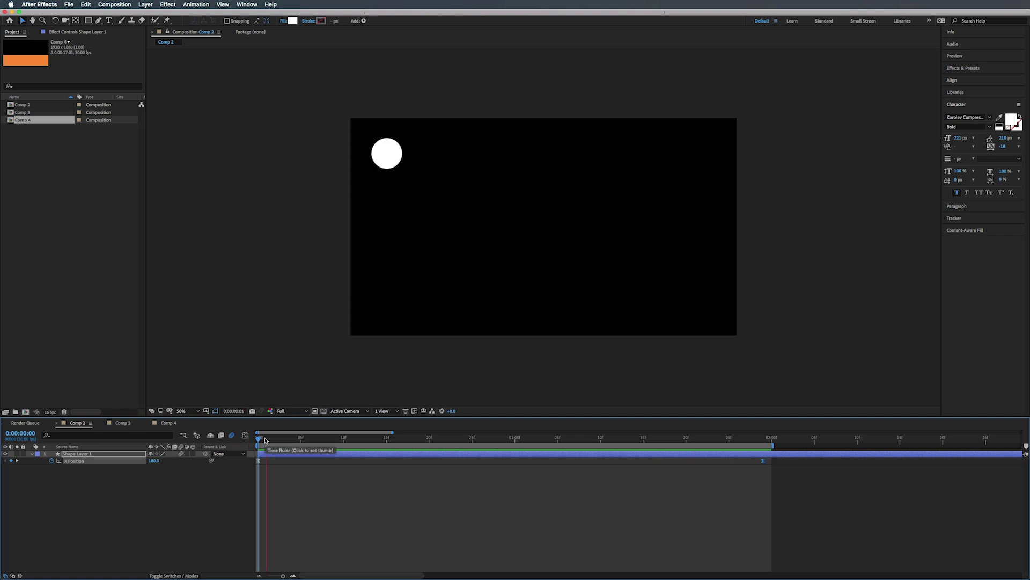
{"action": "key", "text": "space"}
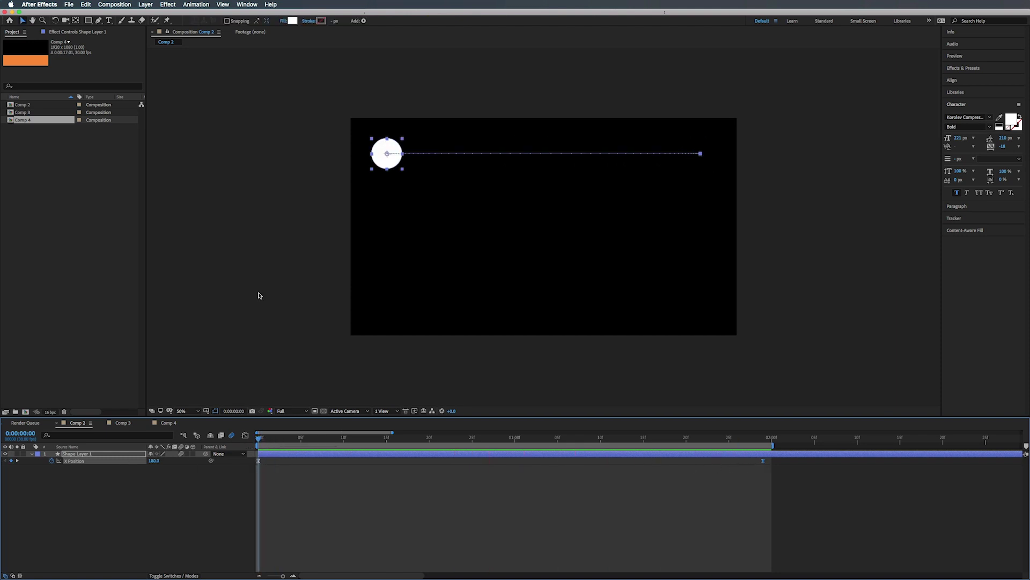
Duplicate Shape Layer 1 and move the copy down below the original circle
{"action": "left_click", "coordinate": [101, 455]}
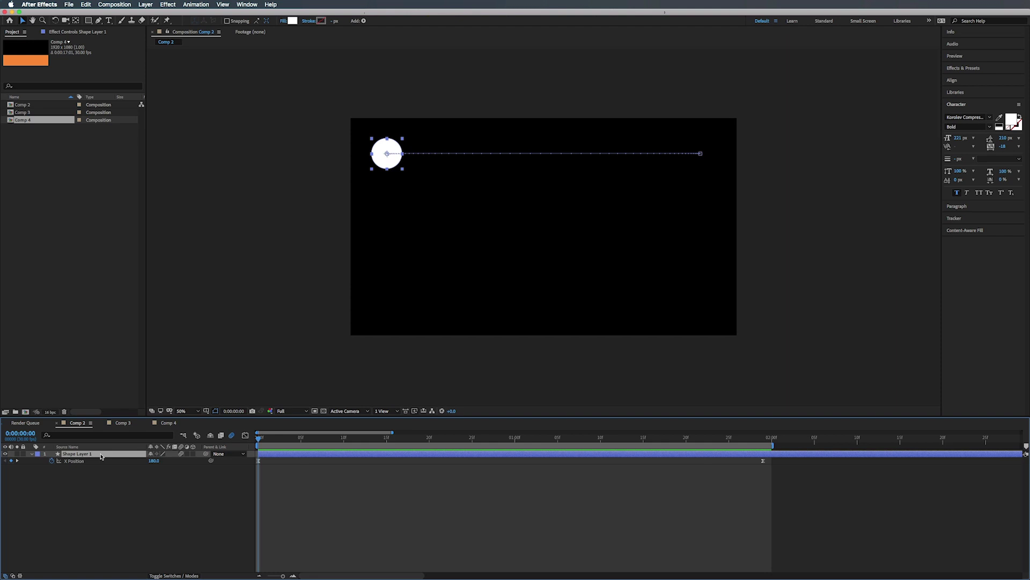
{"action": "key", "text": "super+d"}
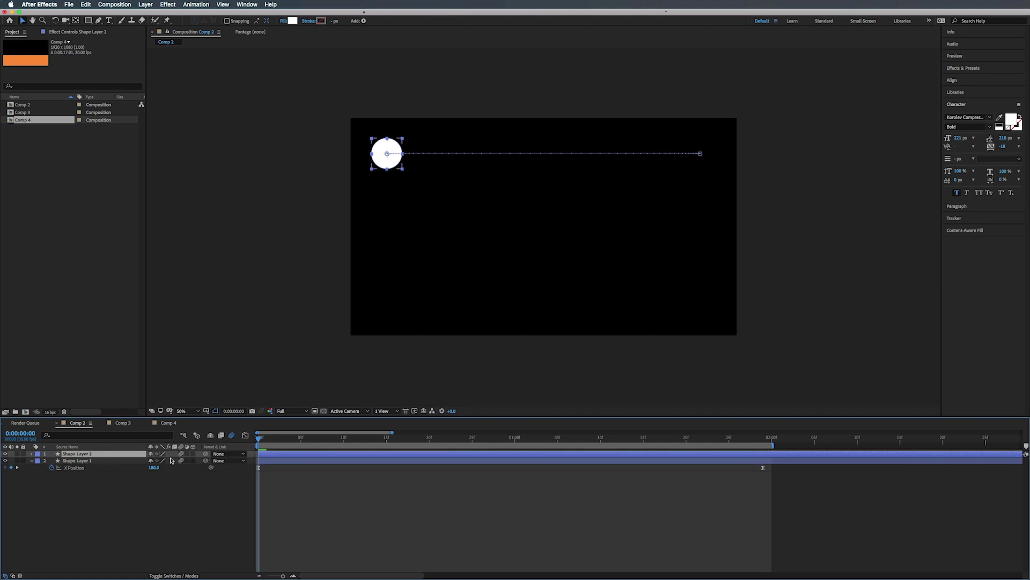
{"action": "key", "text": "u"}
{"action": "key", "text": "Return"}
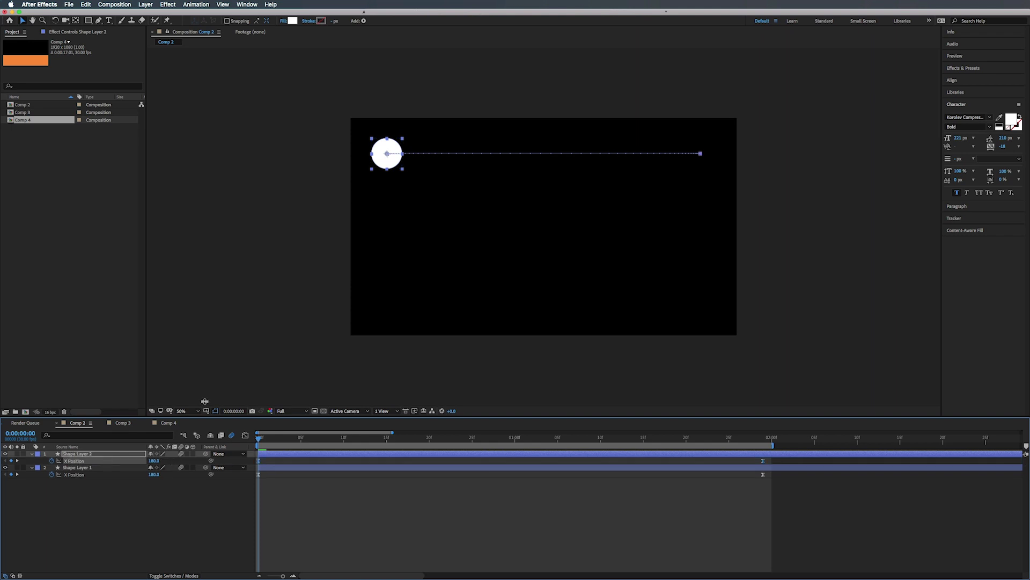
{"action": "left_click_drag", "start_coordinate": [382, 166], "coordinate": [385, 214]}
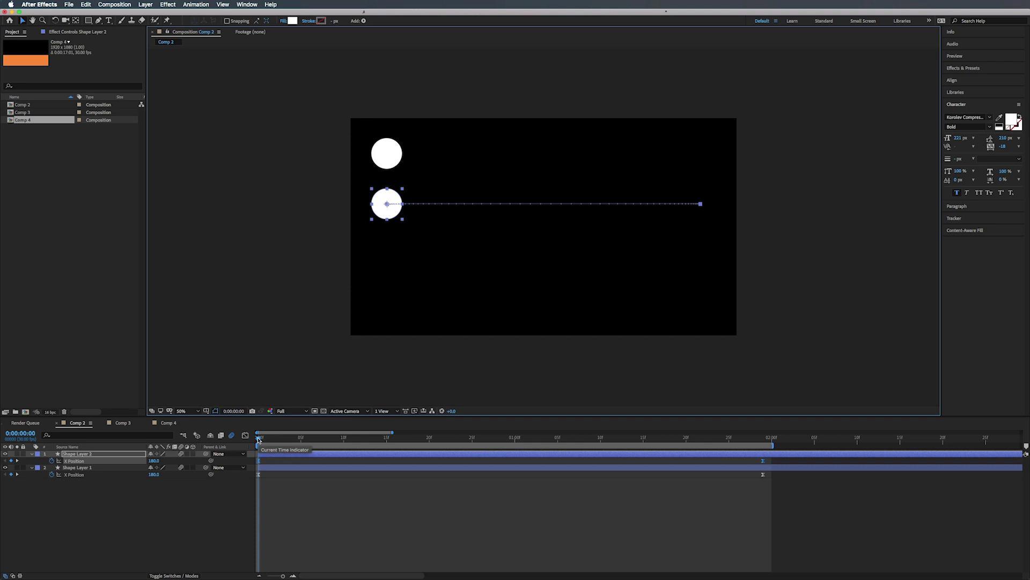
At 10 frames, pull the lower circle back left to add an X Position keyframe
{"action": "key", "text": "shift+slash"}
{"action": "left_click_drag", "start_coordinate": [259, 440], "coordinate": [344, 438]}
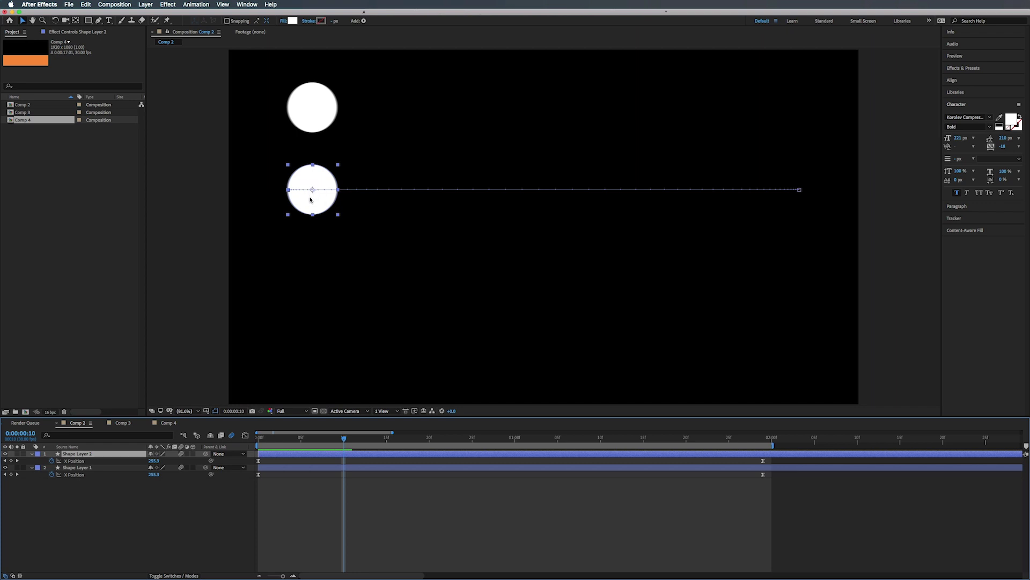
{"action": "left_click_drag", "start_coordinate": [310, 201], "coordinate": [254, 200]}
Scrub and preview both circles to check the new pull-back motion
{"action": "left_click_drag", "start_coordinate": [276, 437], "coordinate": [258, 438]}
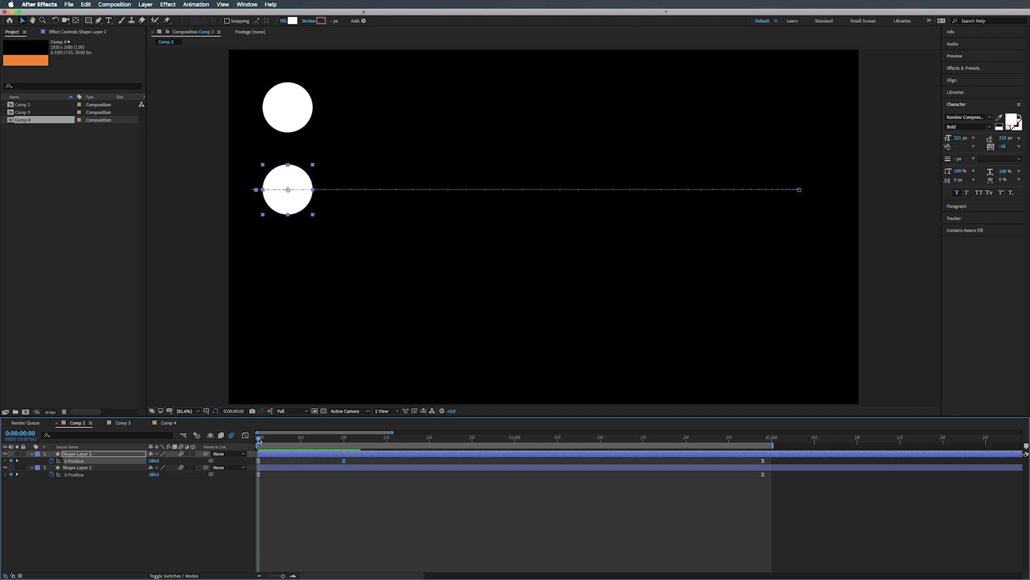
{"action": "mouse_move", "coordinate": [260, 438]}
{"action": "left_mouse_down"}
{"action": "mouse_move", "coordinate": [315, 439]}
{"action": "mouse_move", "coordinate": [245, 440]}
{"action": "left_mouse_up"}
{"action": "key", "text": "space"}
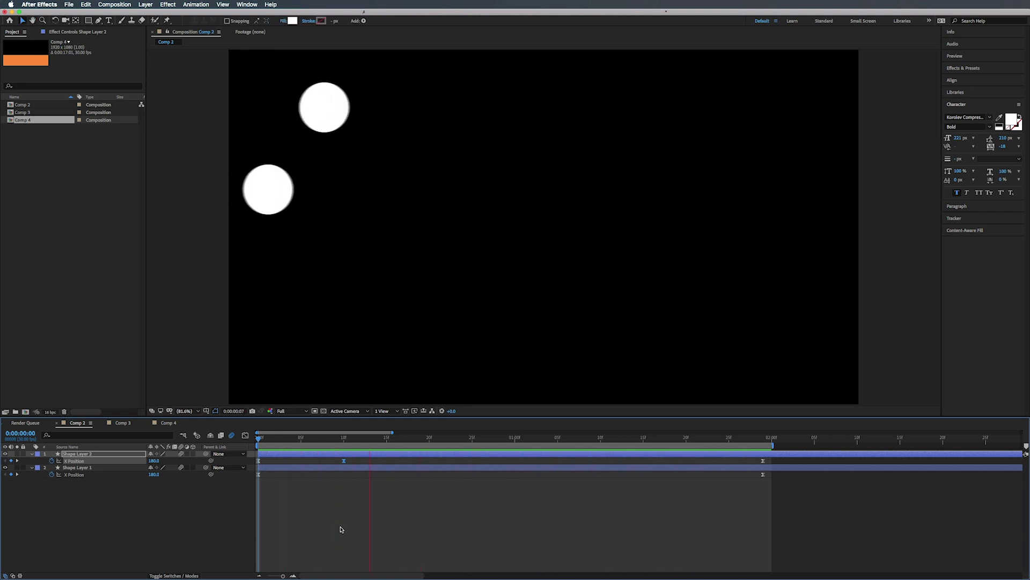
{"action": "key", "text": "space"}
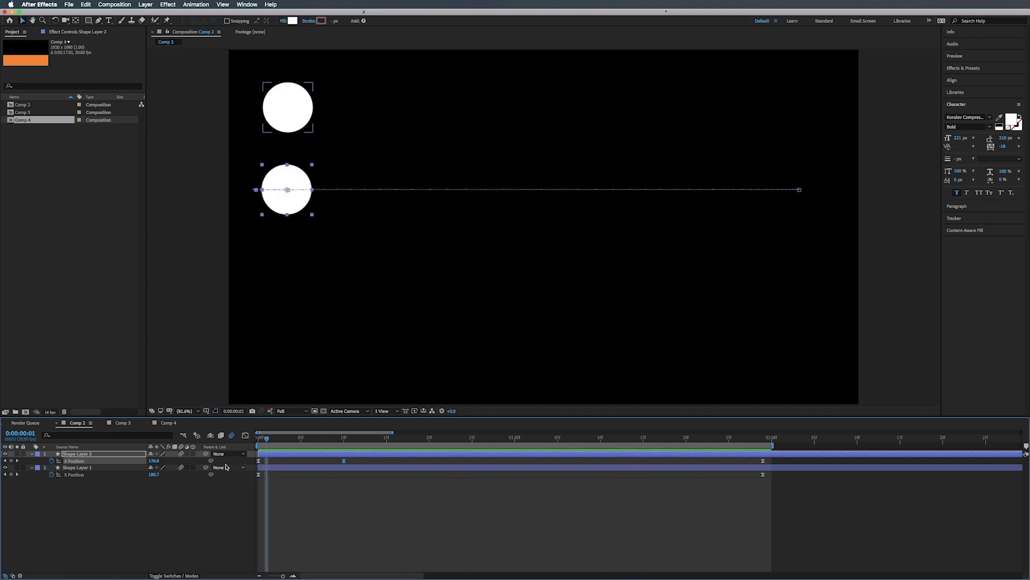
In the Graph Editor, select the lower circle's X Position keyframes and flatten their handles to ease
{"action": "left_click", "coordinate": [245, 435]}
{"action": "left_click", "coordinate": [324, 541]}
{"action": "left_click_drag", "start_coordinate": [322, 537], "coordinate": [354, 558]}
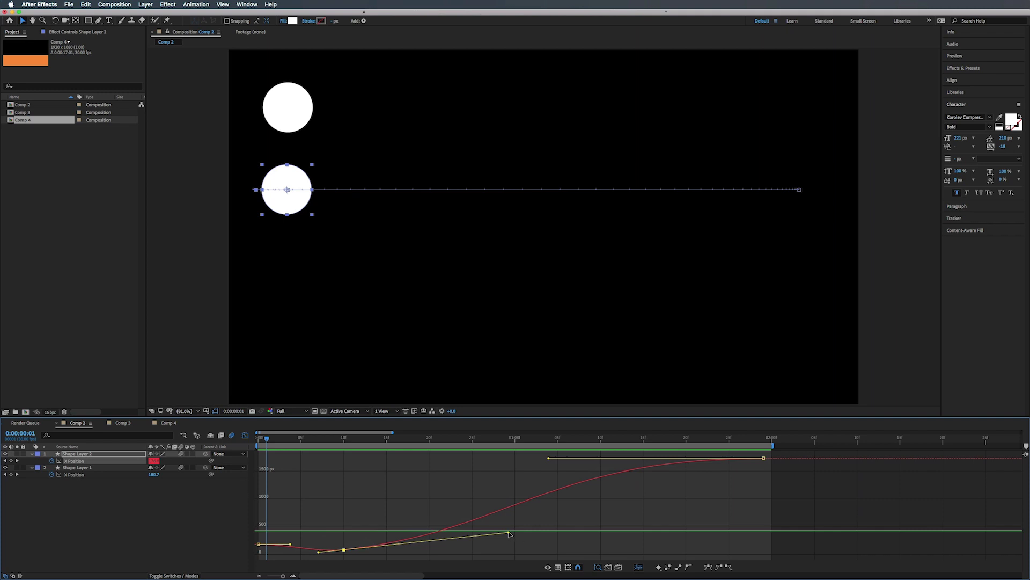
{"action": "left_click_drag", "start_coordinate": [509, 532], "coordinate": [465, 552]}
{"action": "left_click", "coordinate": [386, 439]}
Preview the eased motion, refine the upper handle, and replay it
{"action": "left_click_drag", "start_coordinate": [349, 448], "coordinate": [255, 449]}
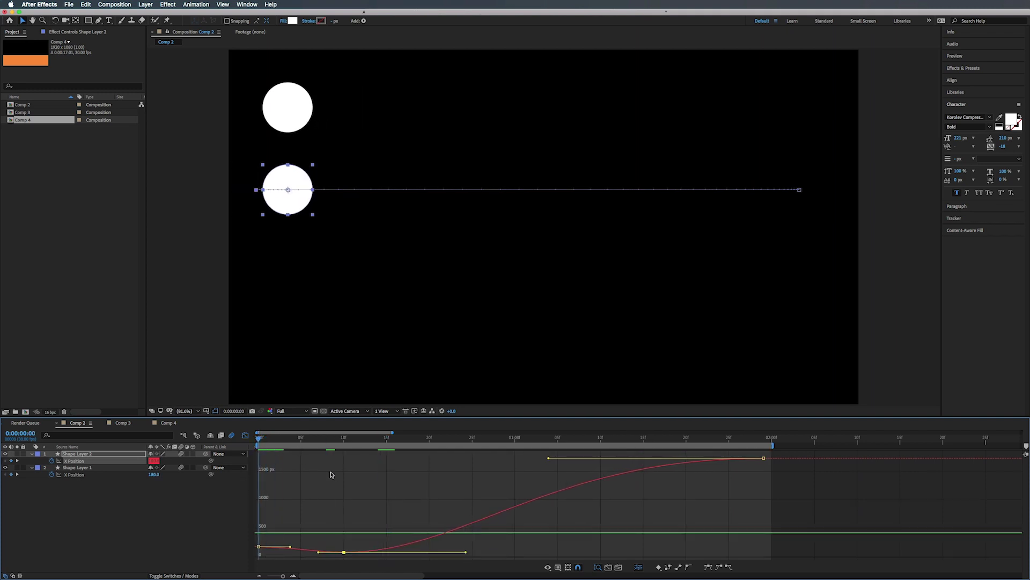
{"action": "key", "text": "space"}
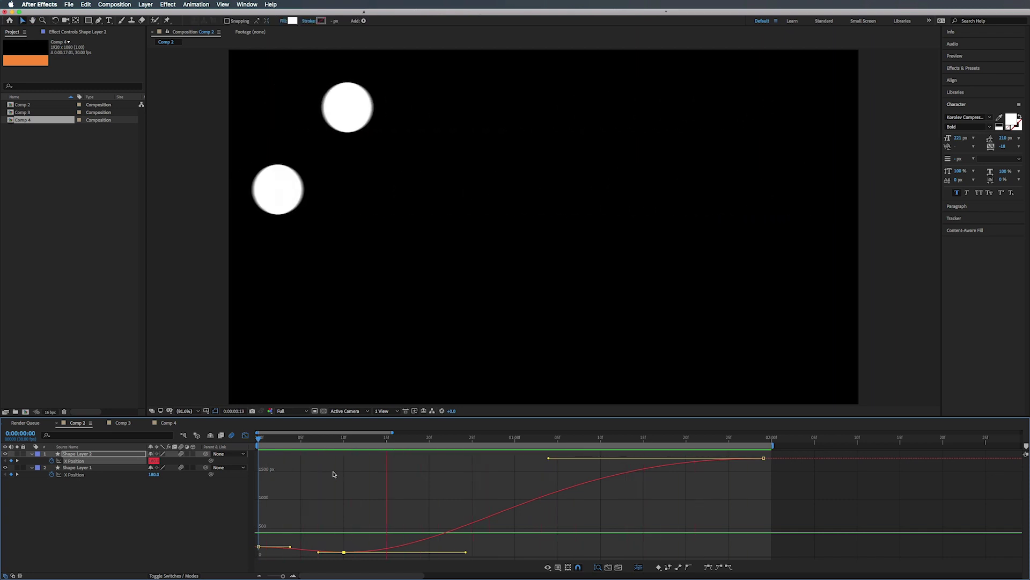
{"action": "key", "text": "space"}
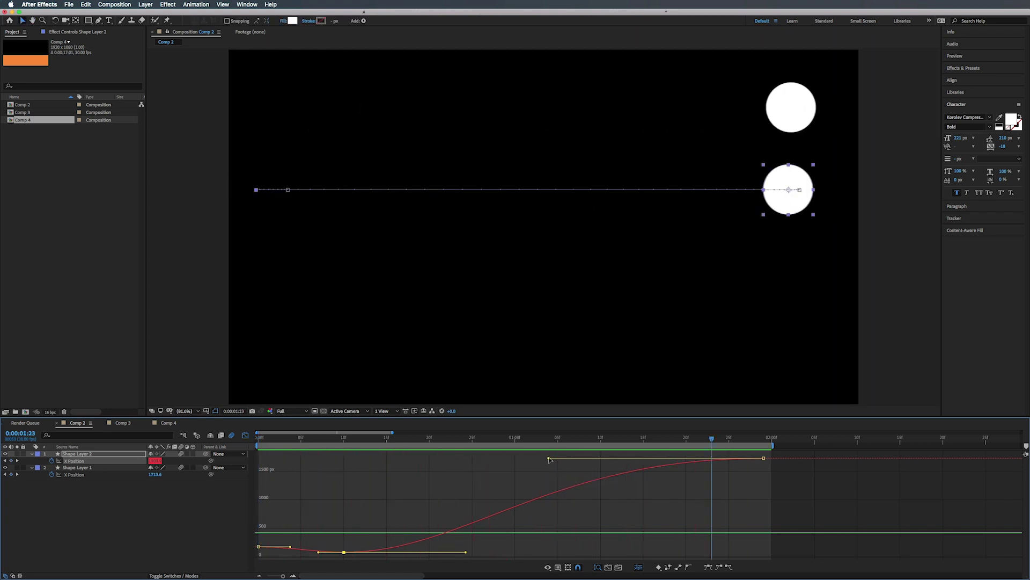
{"action": "mouse_move", "coordinate": [549, 458]}
{"action": "left_mouse_down"}
{"action": "mouse_move", "coordinate": [582, 457]}
{"action": "mouse_move", "coordinate": [536, 460]}
{"action": "left_mouse_up"}
{"action": "key", "text": "space"}
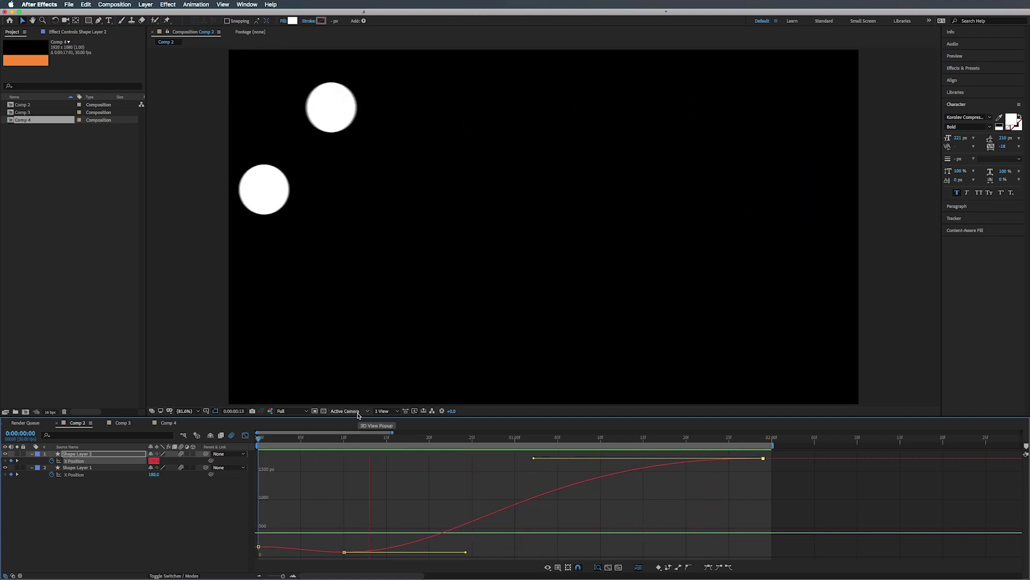
{"action": "key", "text": "space"}
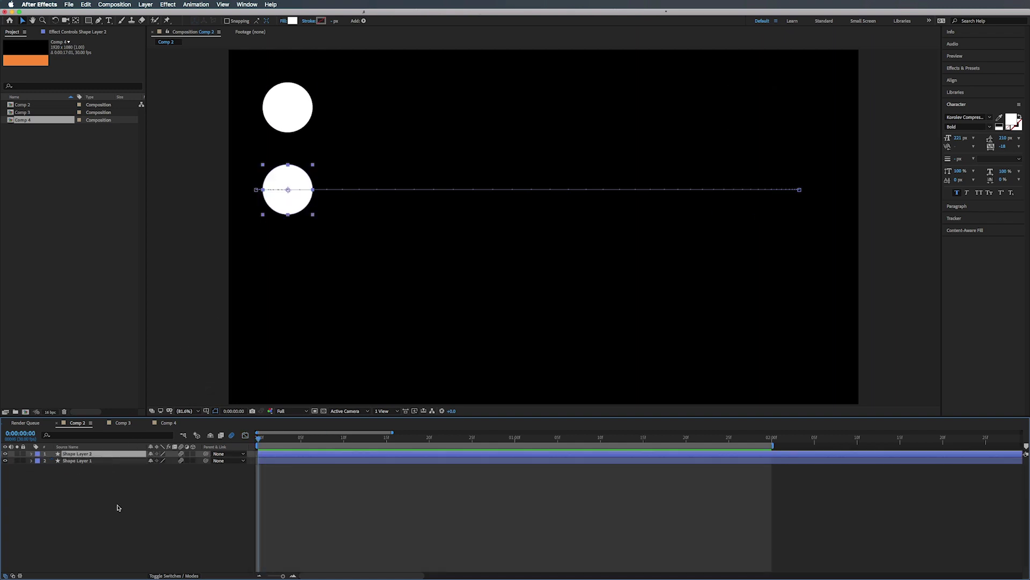
Duplicate Shape Layer 2 as Shape Layer 3 and reveal its X Position keyframes
{"action": "left_click", "coordinate": [118, 508]}
{"action": "left_click", "coordinate": [89, 455]}
{"action": "key", "text": "super+d"}
{"action": "key", "text": "u"}
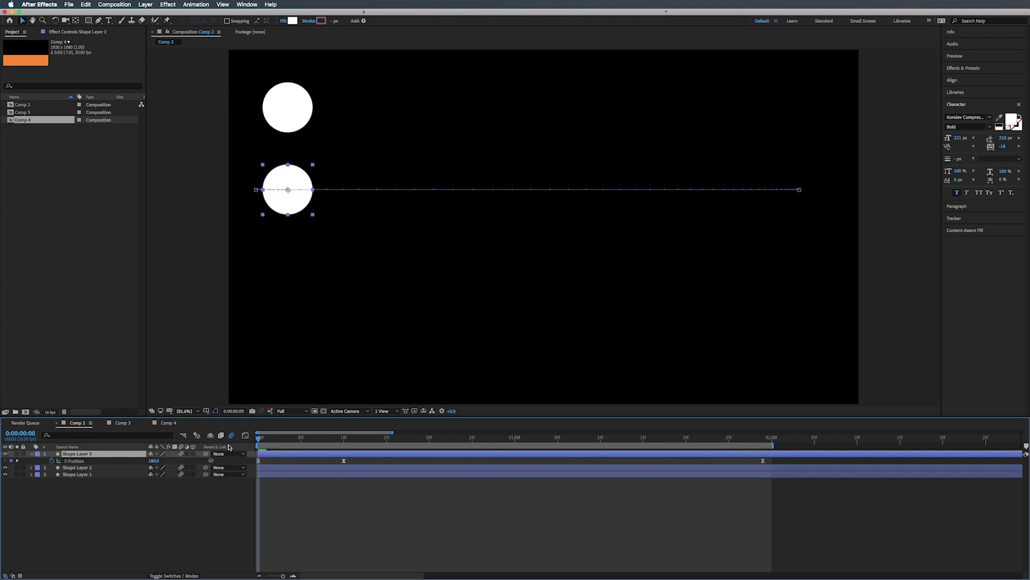
{"action": "left_click", "coordinate": [75, 461]}
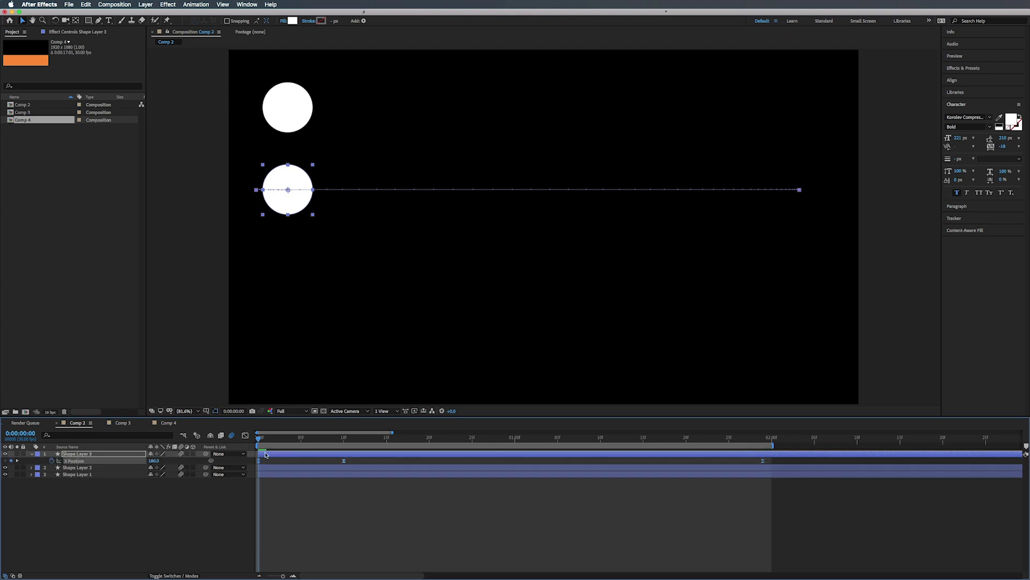
Move the third circle down below the others and go to the 10-frame keyframe
{"action": "left_click", "coordinate": [298, 207]}
{"action": "left_click_drag", "start_coordinate": [297, 206], "coordinate": [298, 280]}
{"action": "left_click", "coordinate": [365, 528]}
{"action": "left_click_drag", "start_coordinate": [322, 438], "coordinate": [344, 438]}
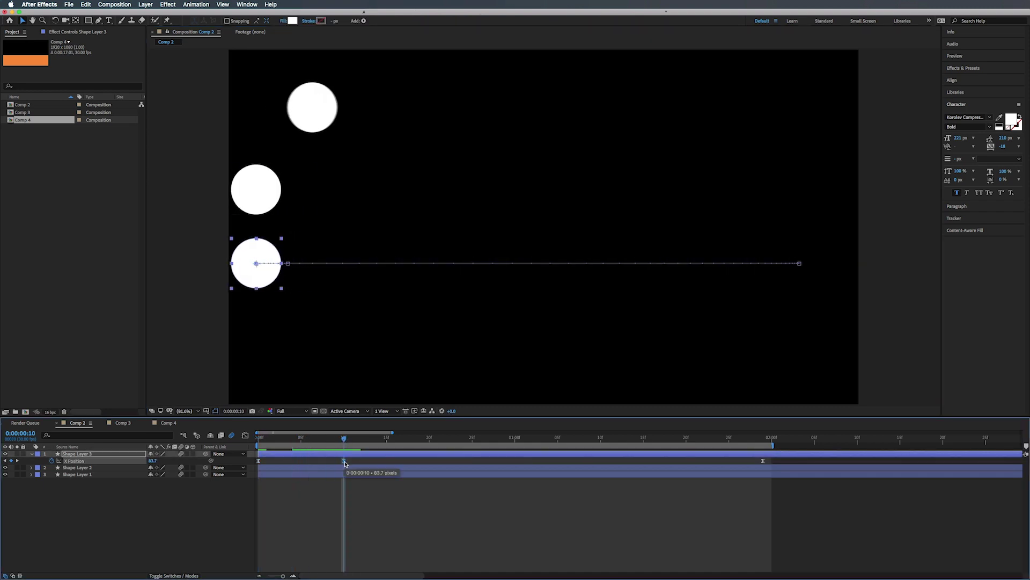
Delete the third circle's 10-frame keyframe and push it past its end point at 1:20
{"action": "left_click", "coordinate": [344, 461]}
{"action": "key", "text": "Delete"}
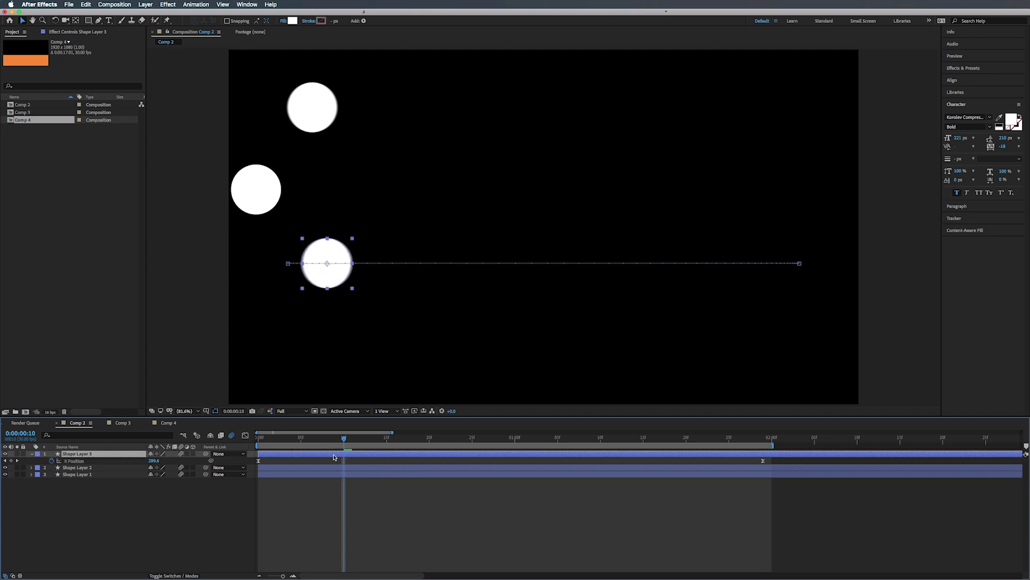
{"action": "left_click_drag", "start_coordinate": [344, 440], "coordinate": [684, 440]}
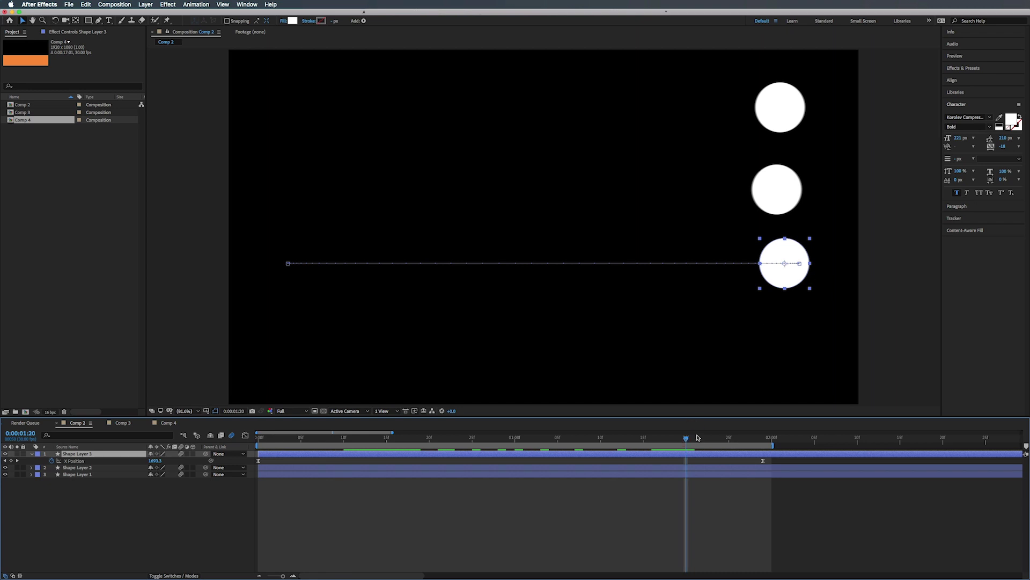
{"action": "left_click", "coordinate": [785, 278]}
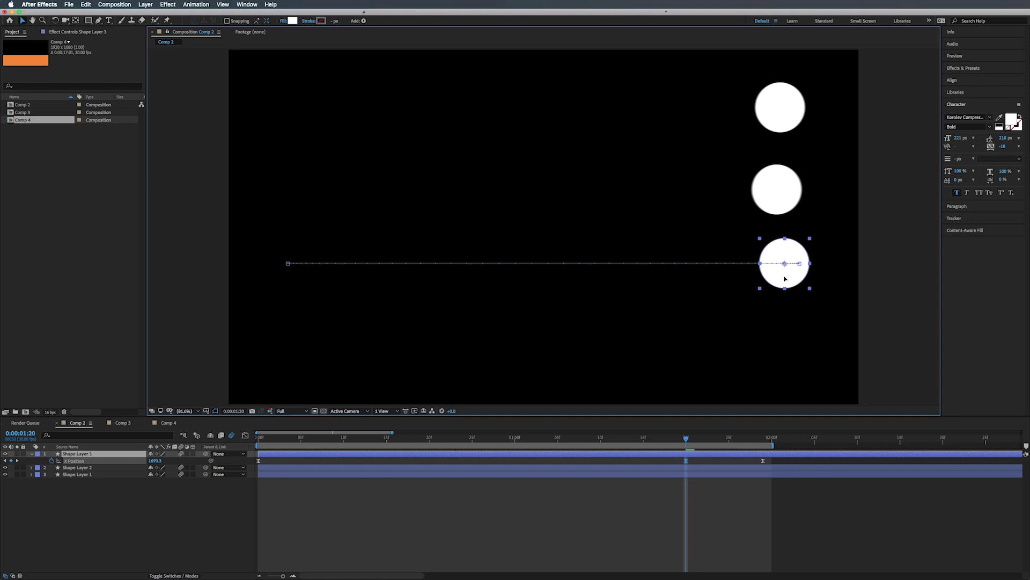
{"action": "left_click_drag", "start_coordinate": [785, 278], "coordinate": [834, 276]}
Preview and scrub around 1:20 to confirm the overshoot settles back
{"action": "key", "text": "Home"}
{"action": "key", "text": "space"}
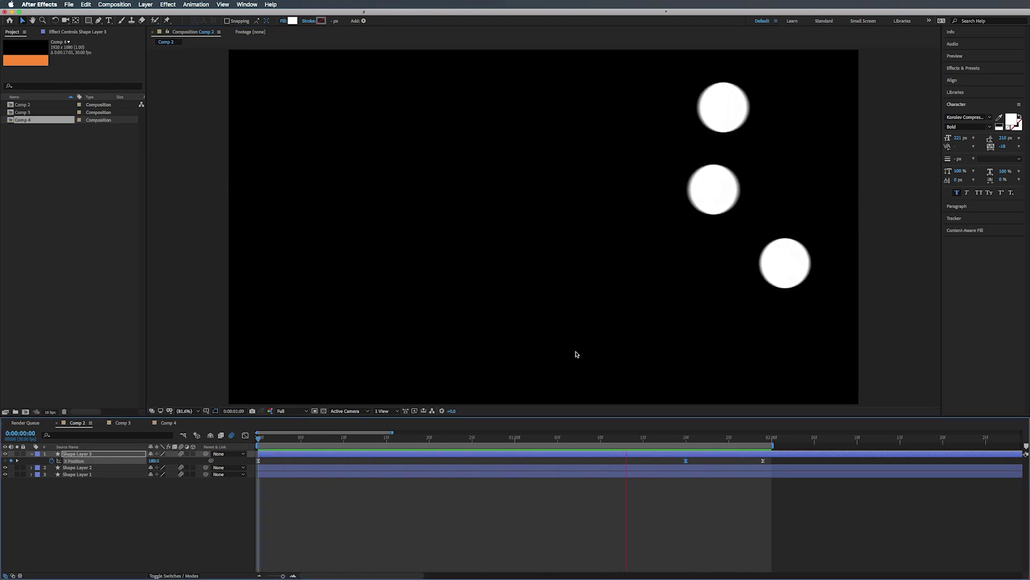
{"action": "left_click", "coordinate": [686, 438]}
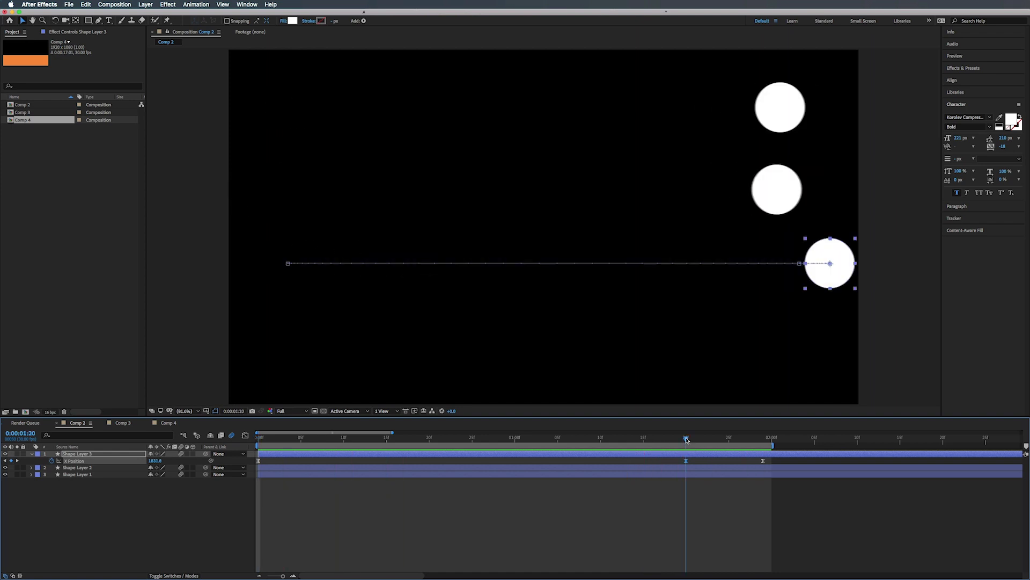
{"action": "left_click_drag", "start_coordinate": [687, 439], "coordinate": [760, 443]}
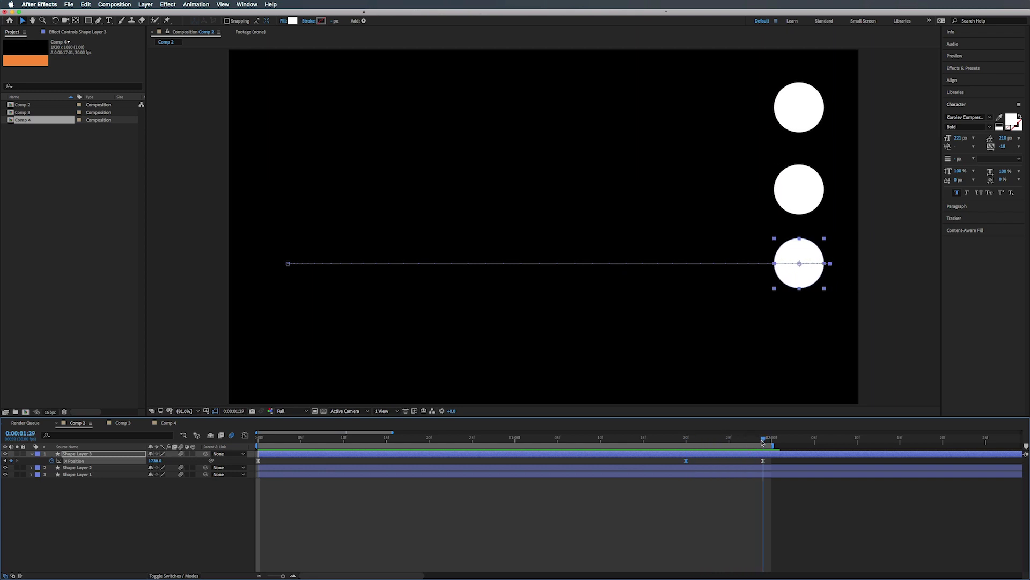
{"action": "left_click_drag", "start_coordinate": [761, 440], "coordinate": [686, 440]}
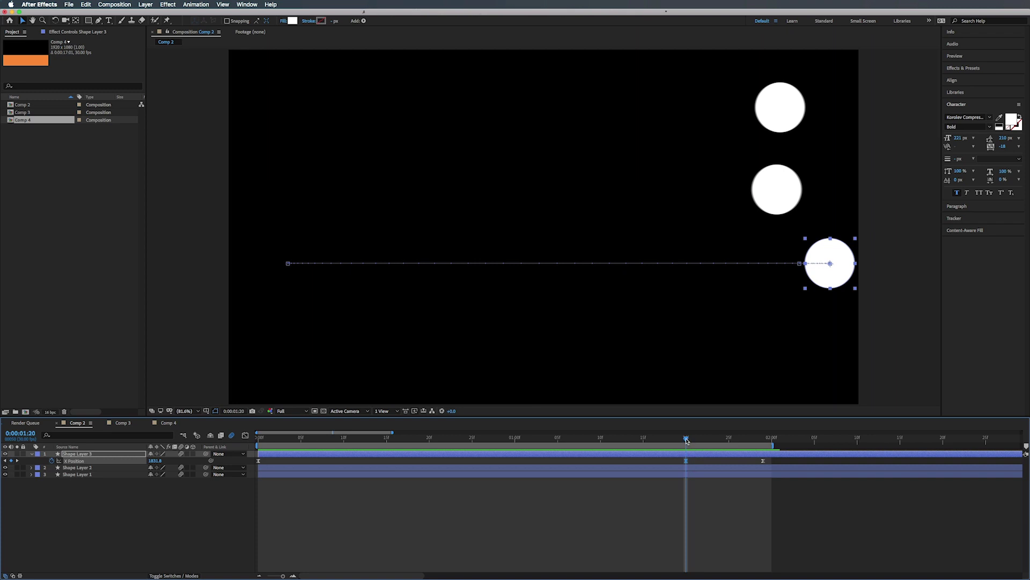
{"action": "left_click_drag", "start_coordinate": [686, 439], "coordinate": [107, 480]}
Duplicate Shape Layer 3 as a fourth ball and move it below the others
{"action": "left_click", "coordinate": [90, 455]}
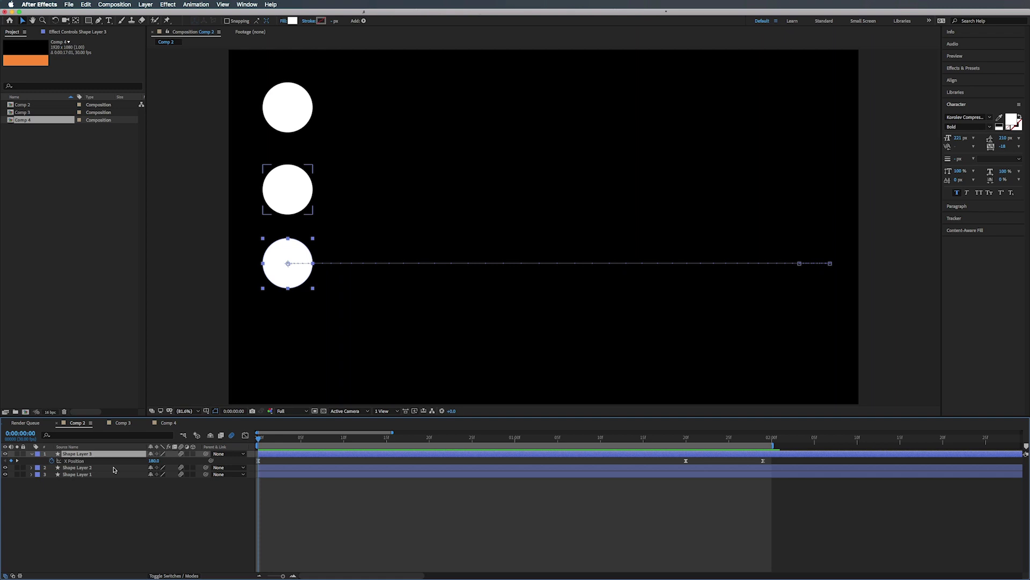
{"action": "key", "text": "super+d"}
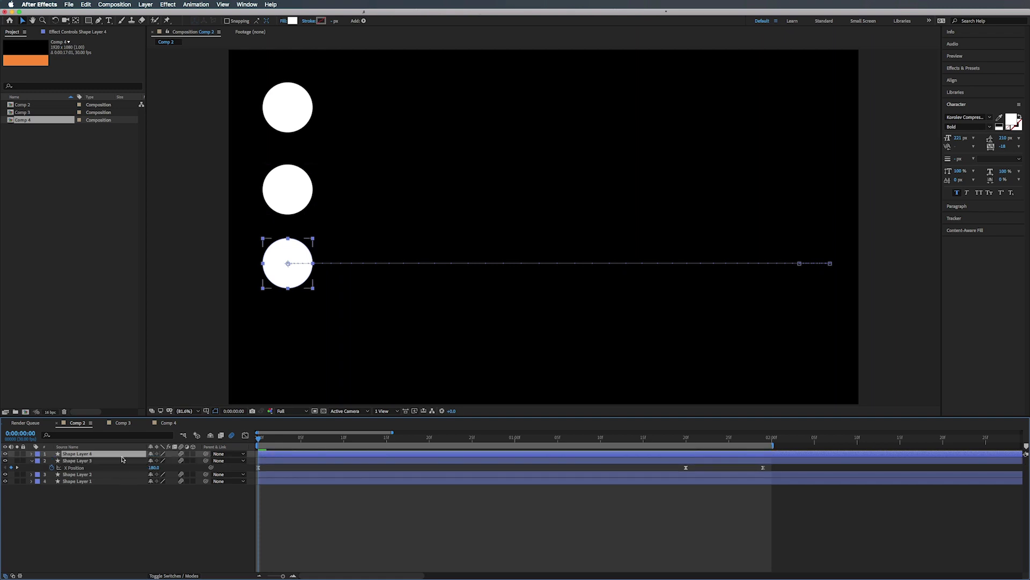
{"action": "key", "text": "u"}
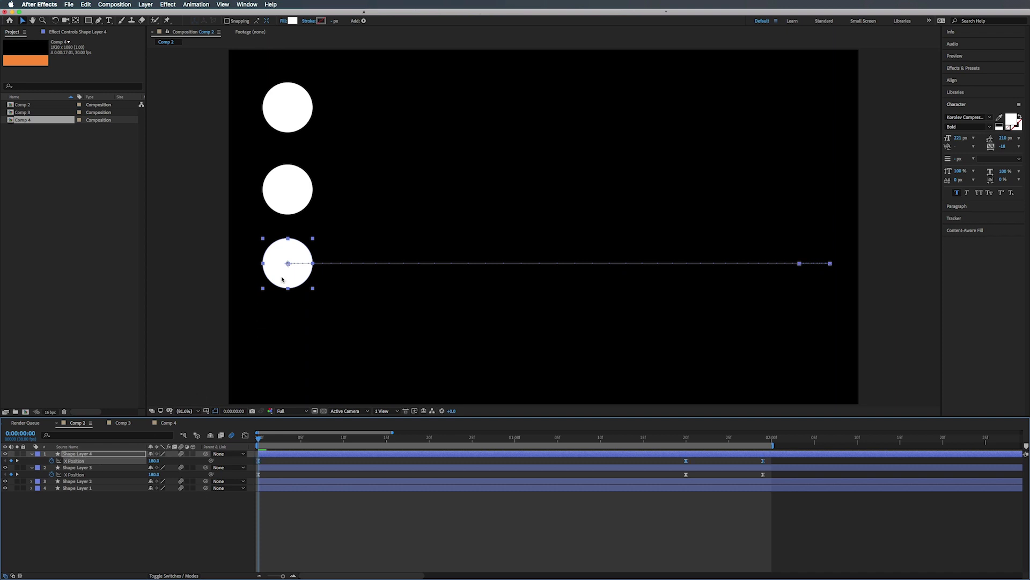
{"action": "left_click", "coordinate": [283, 279]}
{"action": "left_click_drag", "start_coordinate": [282, 279], "coordinate": [282, 363]}
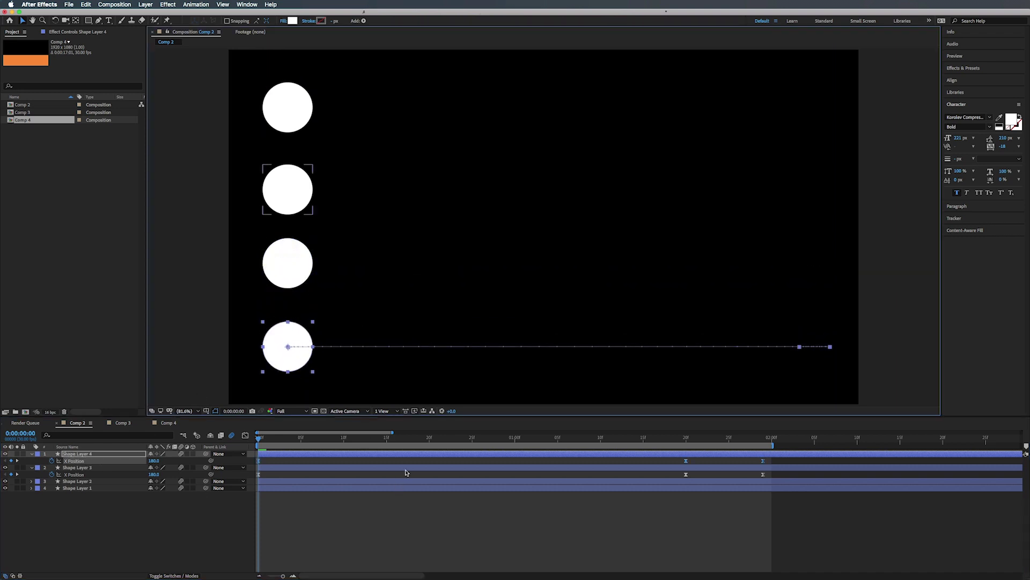
At frame 10, pull the fourth ball back to the left edge, then preview it
{"action": "key", "text": "shift+Page_Down"}
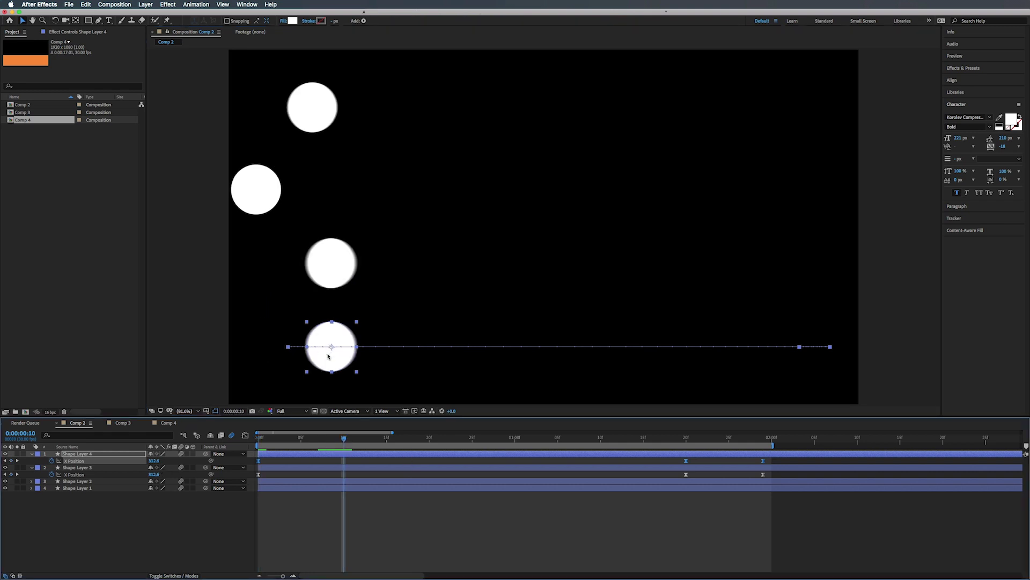
{"action": "left_click_drag", "start_coordinate": [328, 356], "coordinate": [255, 357]}
{"action": "left_click_drag", "start_coordinate": [341, 439], "coordinate": [232, 435]}
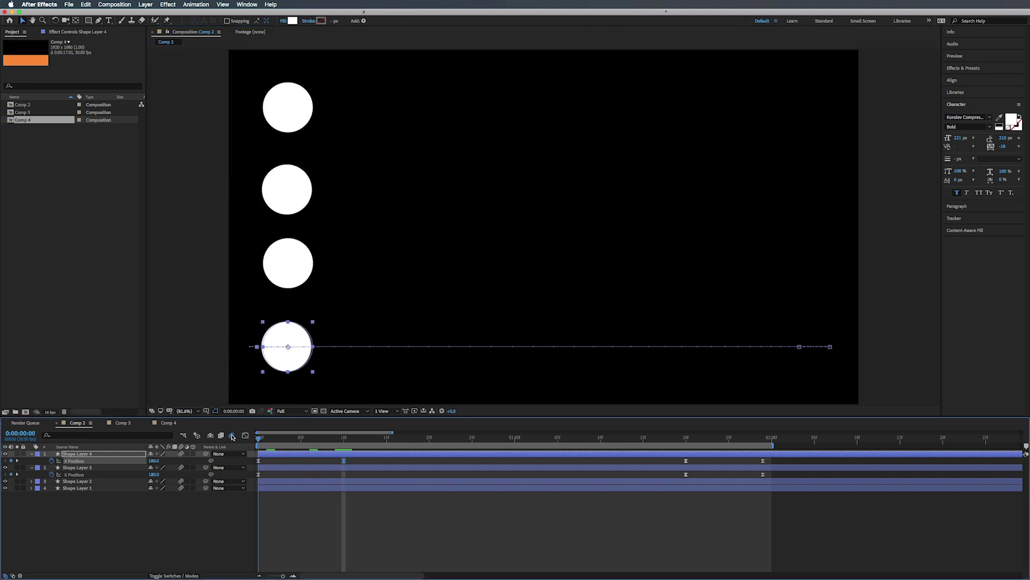
{"action": "key", "text": "space"}
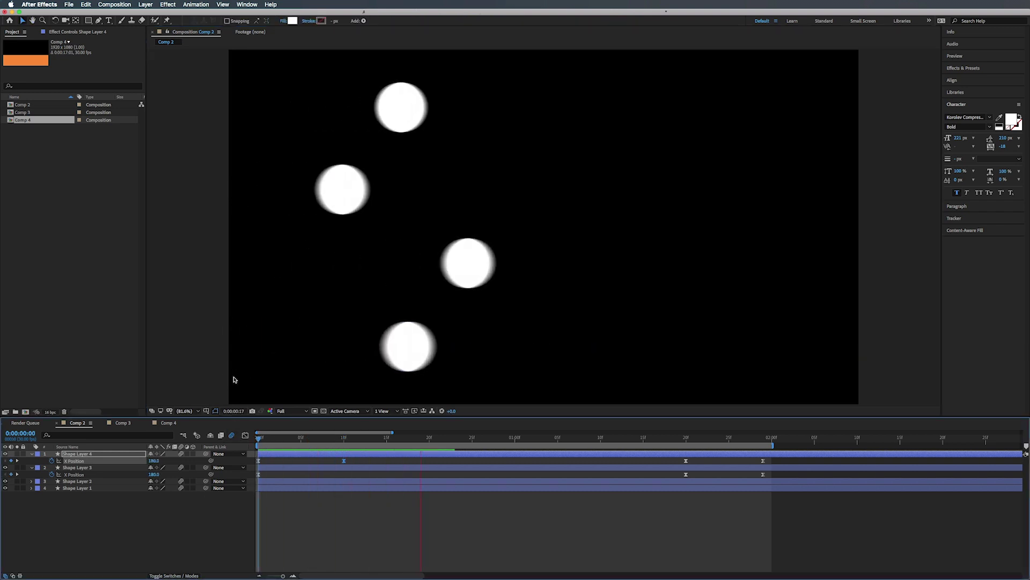
{"action": "left_click", "coordinate": [82, 456]}
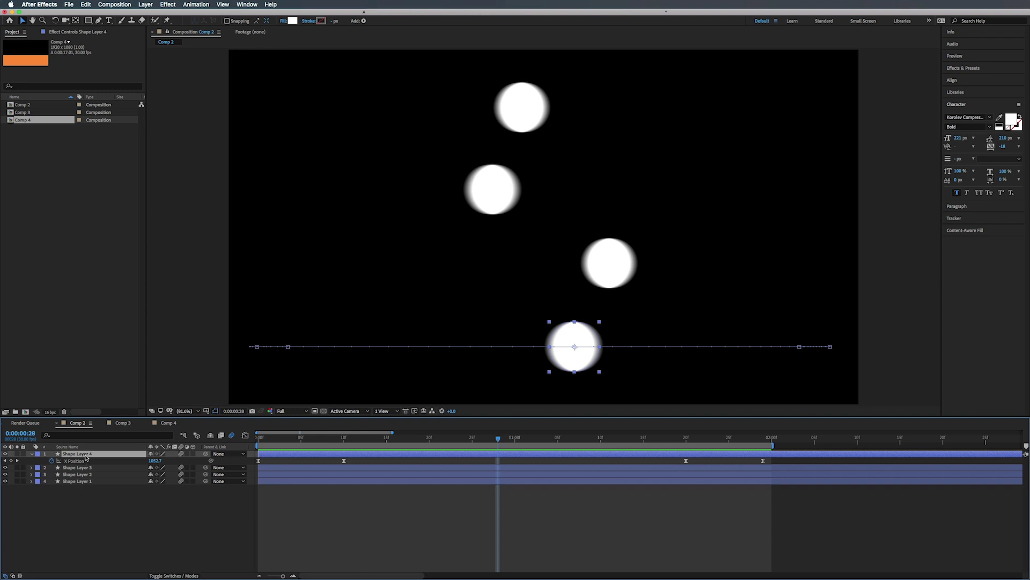
Keyframe the fourth ball's Scale at frame 28 as 120, 80% with proportions unlinked
{"action": "key", "text": "shift+s"}
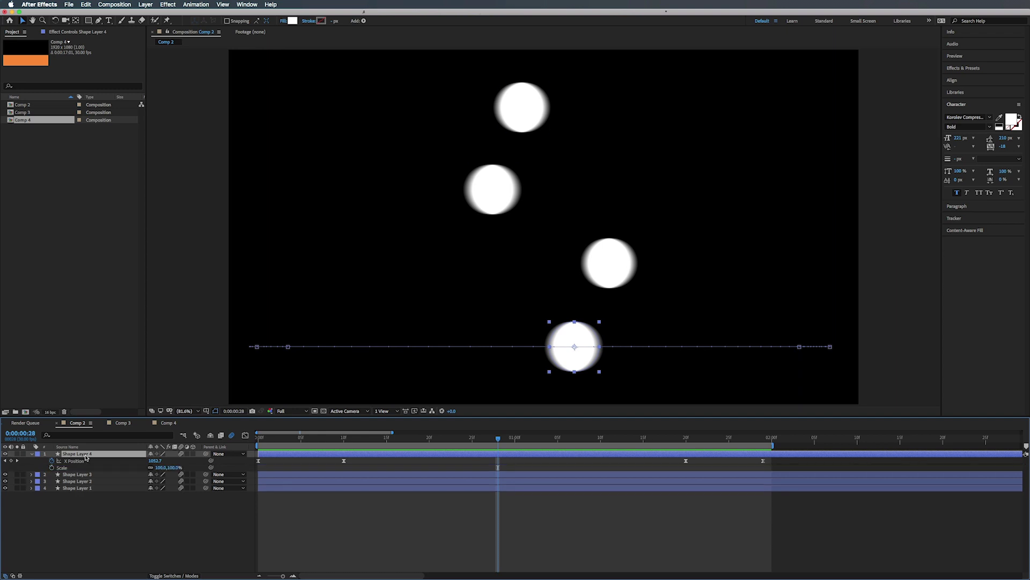
{"action": "left_click", "coordinate": [52, 468]}
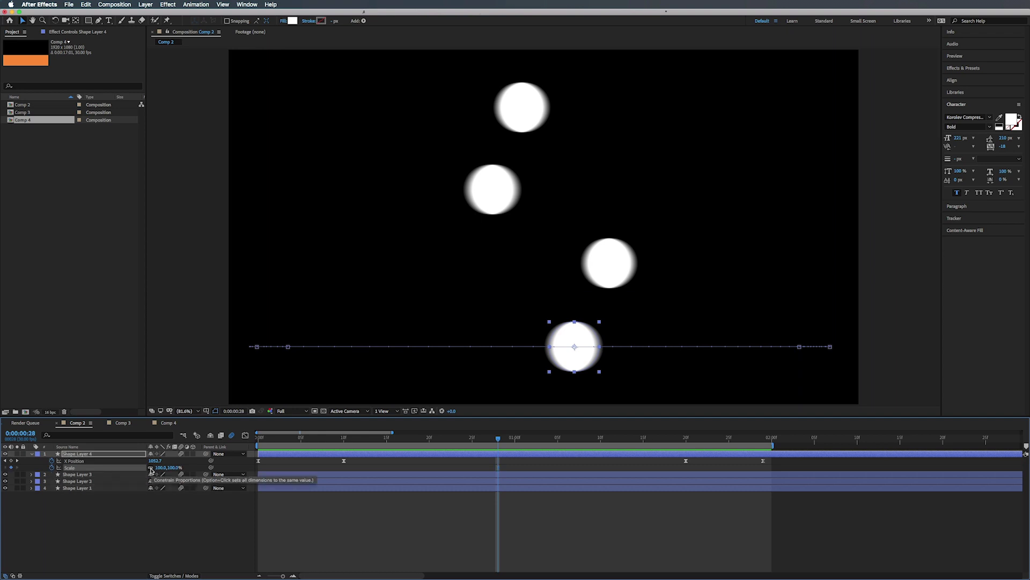
{"action": "left_click", "coordinate": [151, 468]}
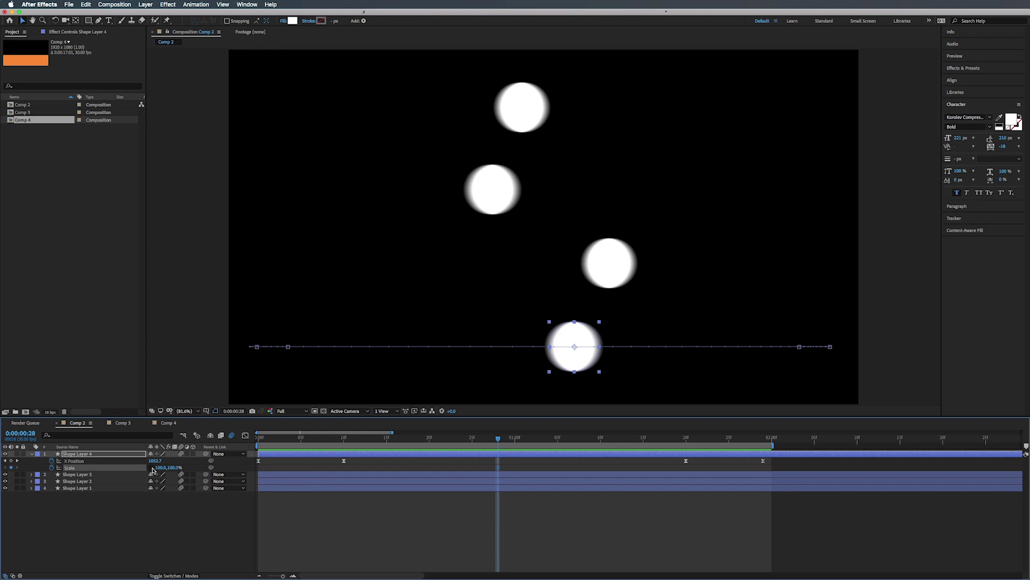
{"action": "left_click", "coordinate": [160, 468]}
{"action": "left_click", "coordinate": [159, 467]}
{"action": "type", "text": "120"}
{"action": "key", "text": "Return"}
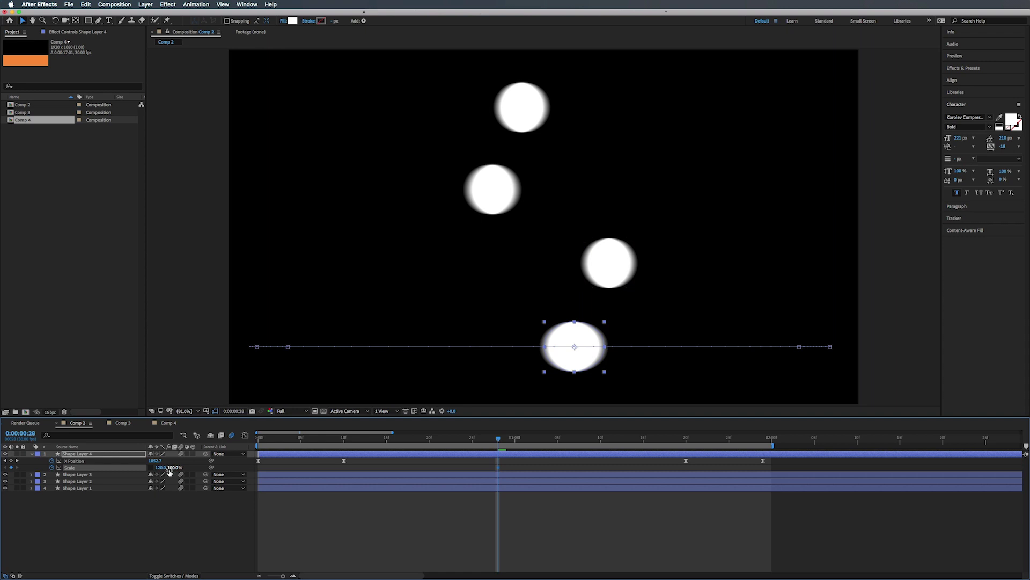
{"action": "left_click", "coordinate": [173, 468]}
{"action": "type", "text": "80"}
{"action": "key", "text": "Return"}
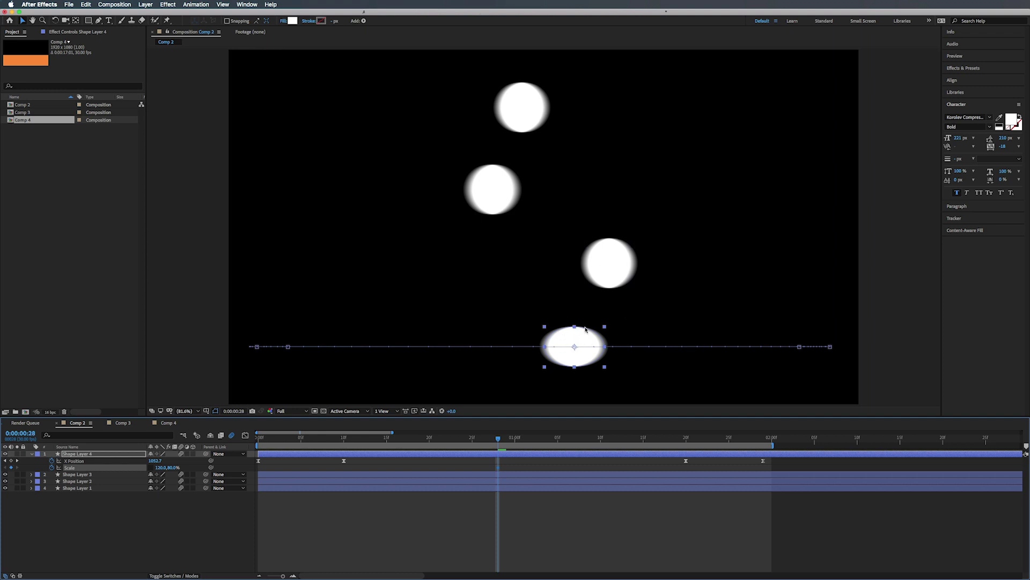
{"action": "left_click", "coordinate": [574, 359]}
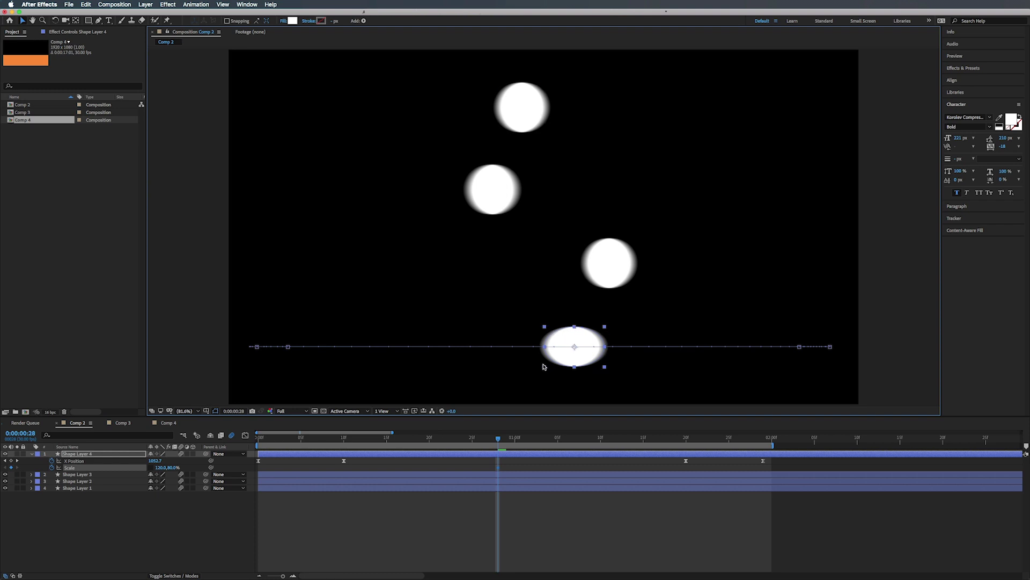
{"action": "left_click_drag", "start_coordinate": [500, 440], "coordinate": [249, 433]}
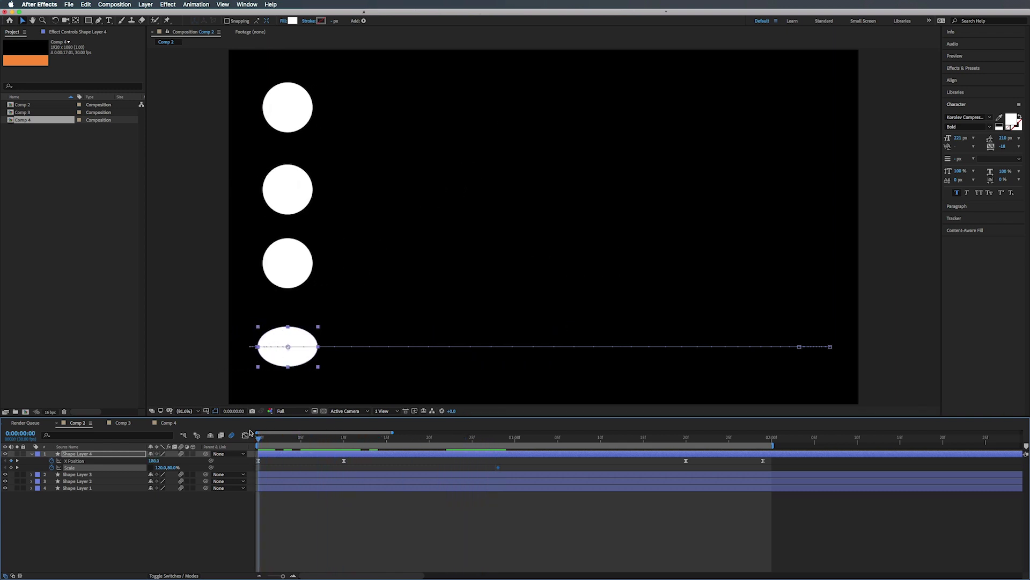
Set the fourth ball's Scale to 100, 100% at frame 0
{"action": "left_click", "coordinate": [159, 468]}
{"action": "type", "text": "100"}
{"action": "key", "text": "Tab"}
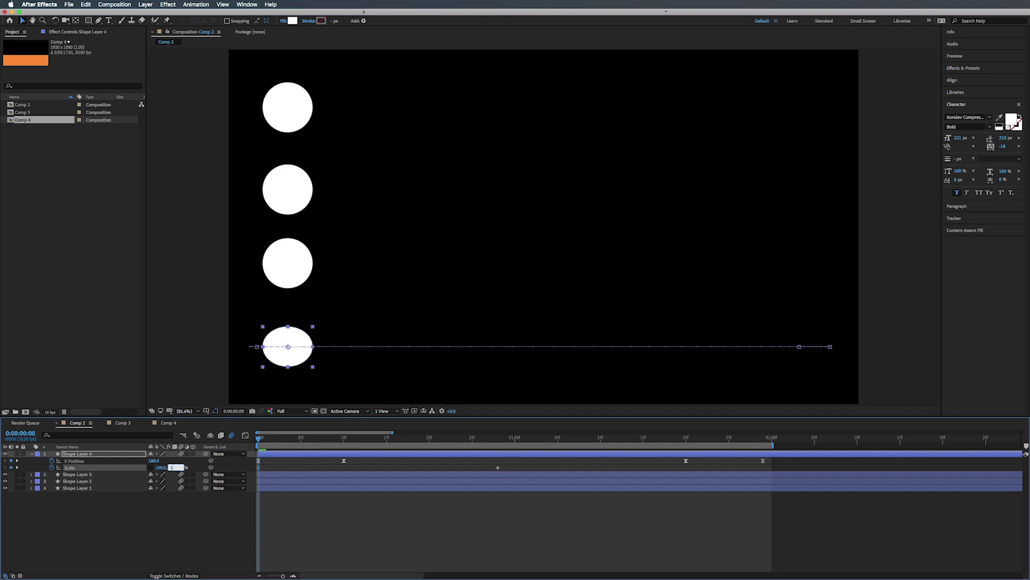
{"action": "type", "text": "100"}
{"action": "key", "text": "Return"}
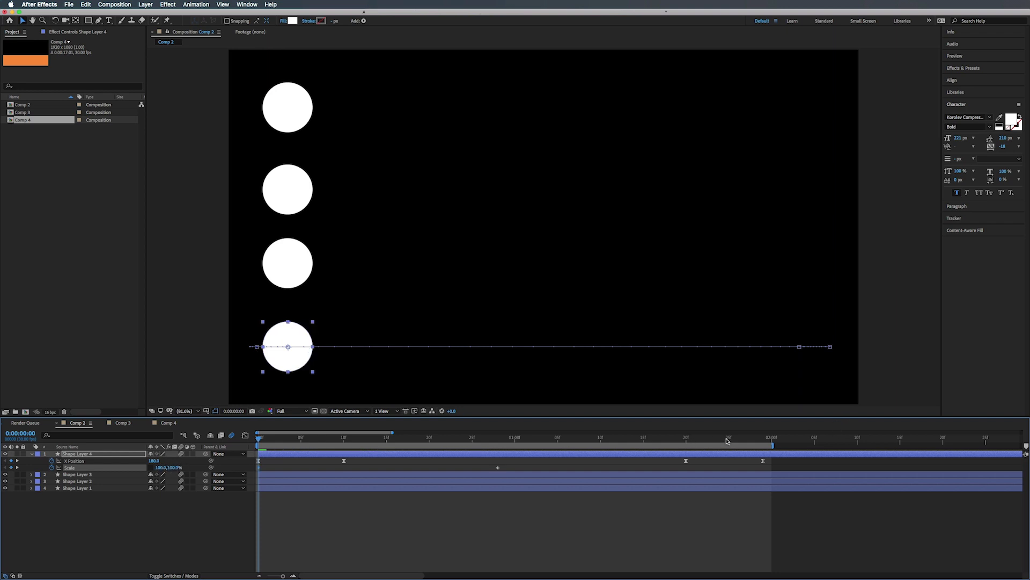
Set the horizontal Scale back to 100% at 1:29
{"action": "left_click_drag", "start_coordinate": [728, 440], "coordinate": [763, 440]}
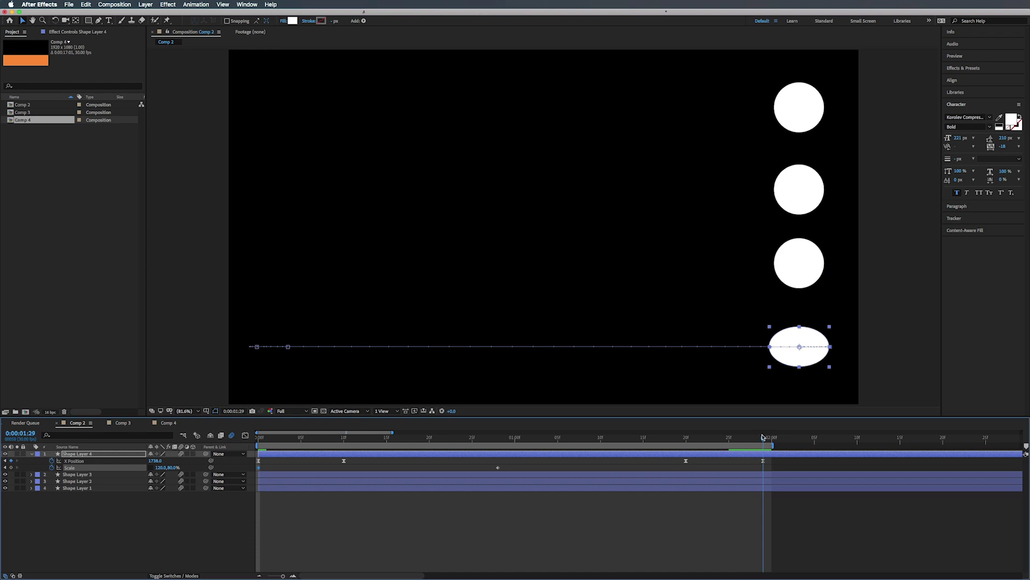
{"action": "left_click", "coordinate": [160, 468]}
{"action": "type", "text": "100"}
{"action": "key", "text": "Return"}
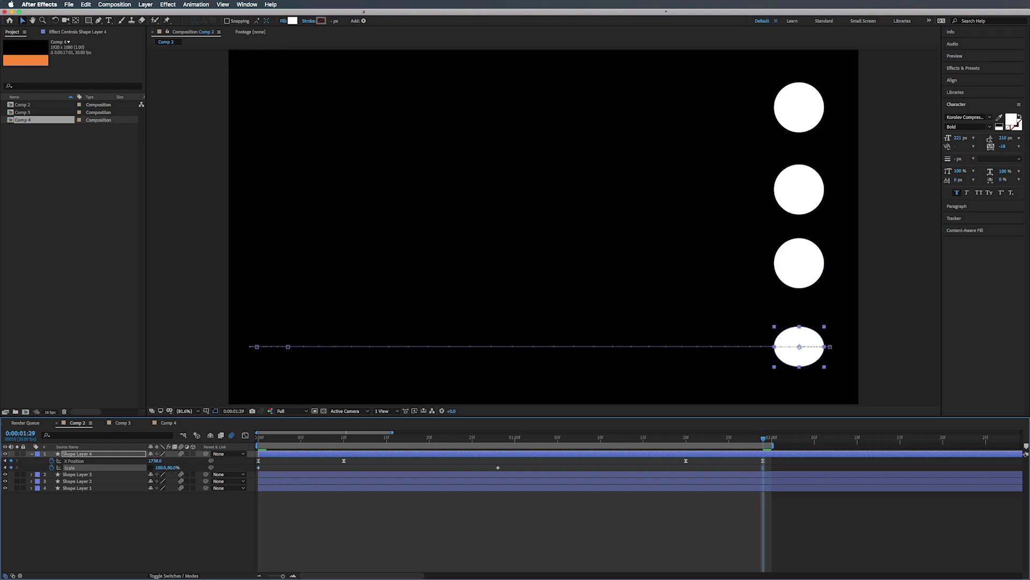
{"action": "left_click", "coordinate": [171, 468]}
Set the fourth ball's Scale to 90, 110% at frame 10
{"action": "left_click", "coordinate": [352, 438]}
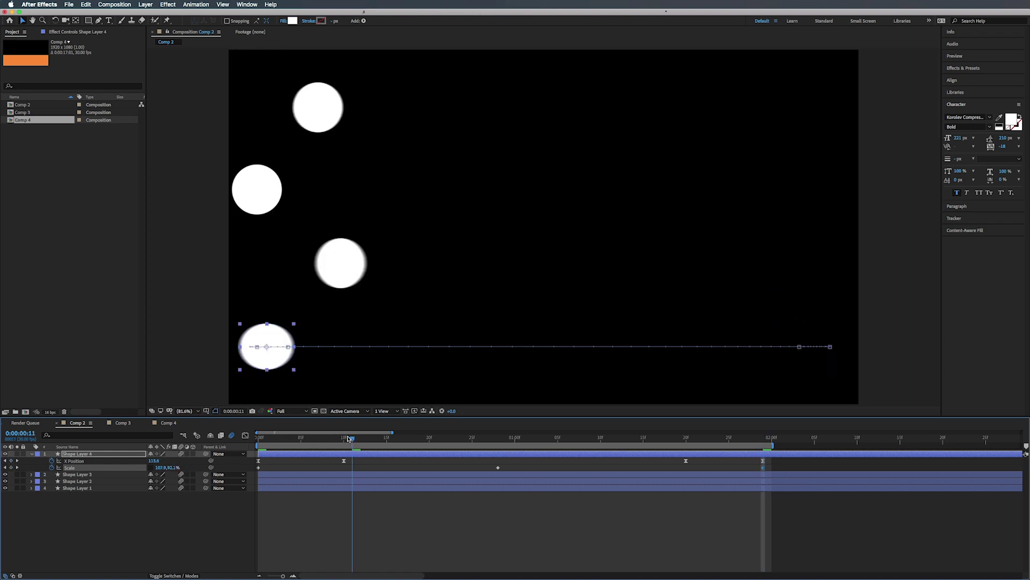
{"action": "left_click_drag", "start_coordinate": [348, 439], "coordinate": [345, 440]}
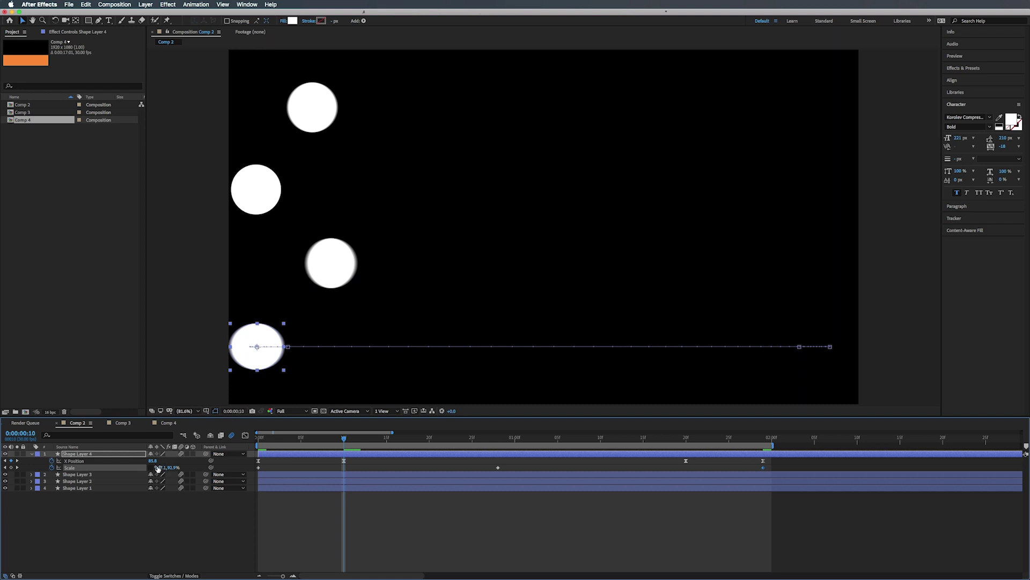
{"action": "left_click", "coordinate": [157, 468]}
{"action": "type", "text": "90"}
{"action": "key", "text": "Return"}
{"action": "left_click", "coordinate": [169, 468]}
{"action": "type", "text": "110"}
{"action": "key", "text": "Return"}
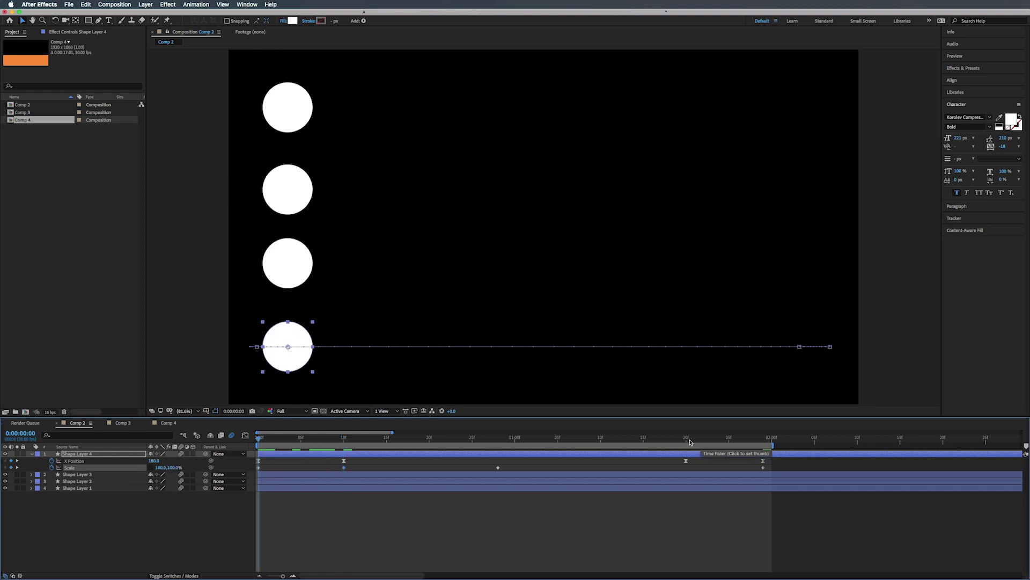
Stretch the ball tall with a 70, 130% Scale keyframe at 1:20
{"action": "left_click", "coordinate": [685, 440]}
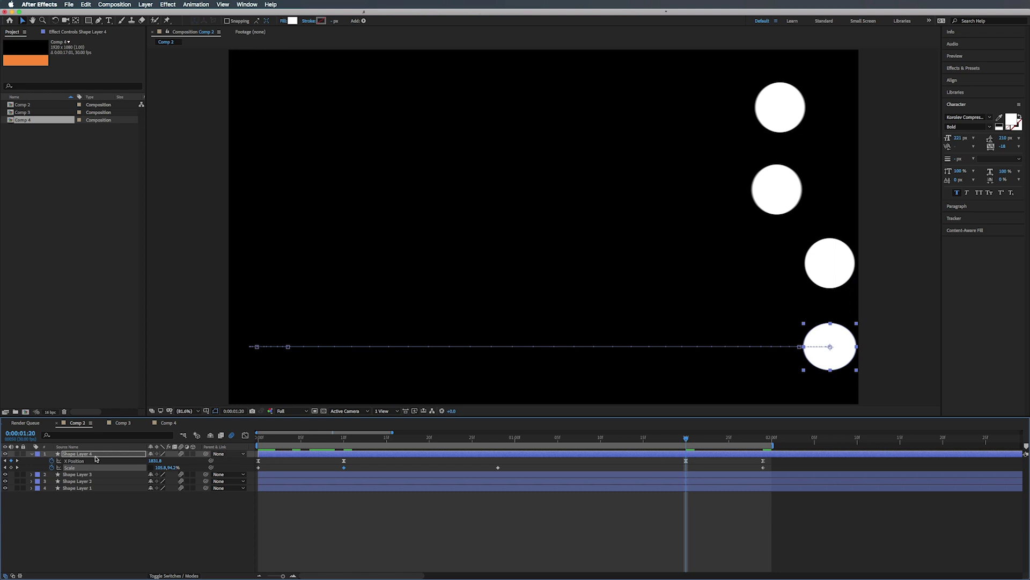
{"action": "left_click", "coordinate": [163, 468]}
{"action": "type", "text": "70"}
{"action": "key", "text": "Tab"}
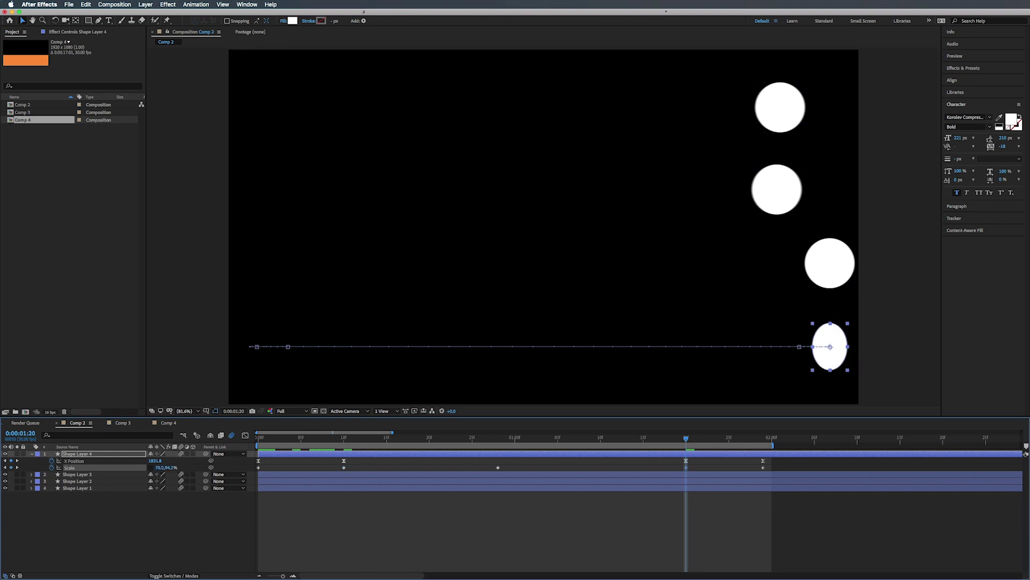
{"action": "type", "text": "130"}
{"action": "key", "text": "Return"}
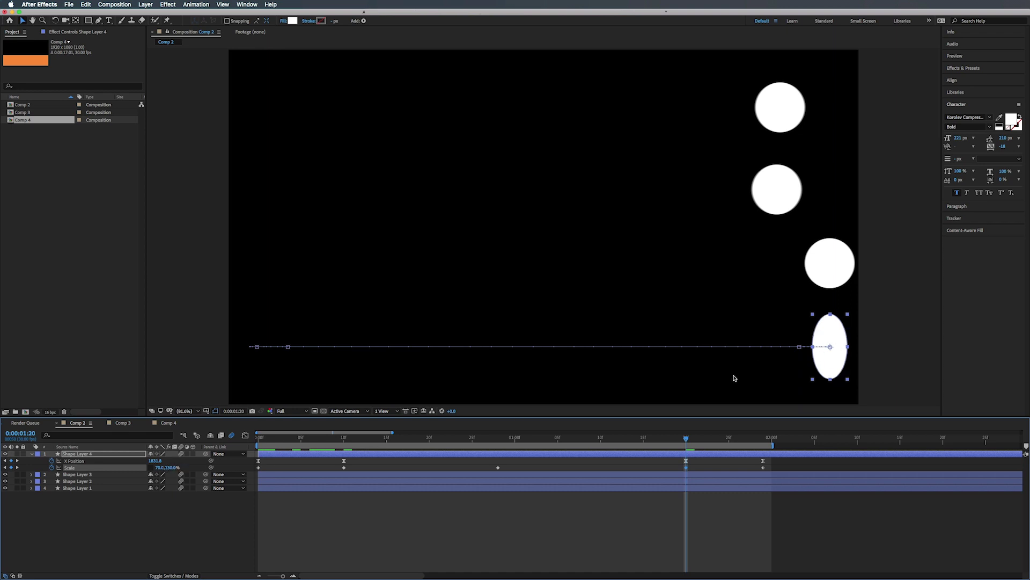
{"action": "key", "text": "shift+Page_Up"}
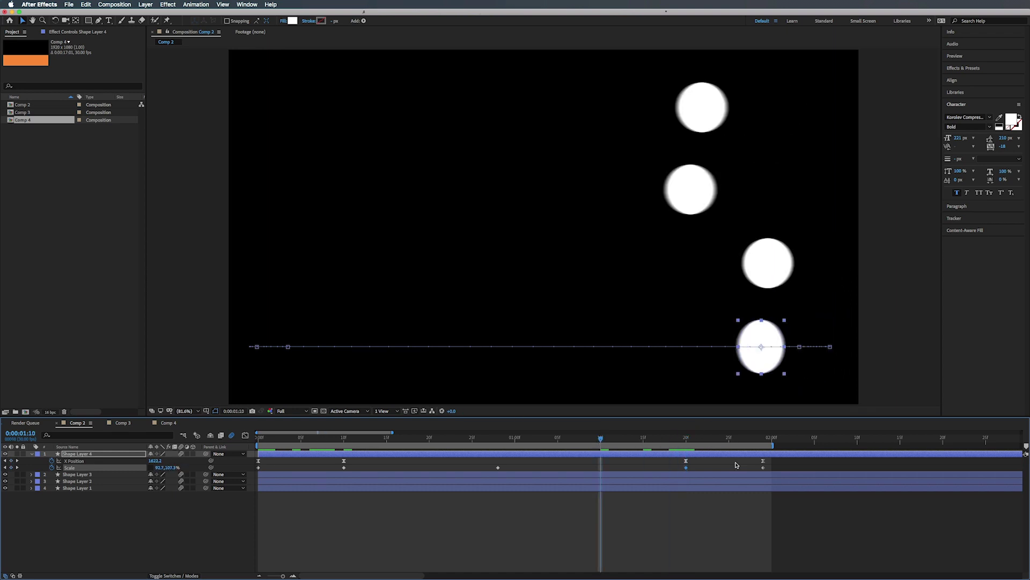
Apply Easy Ease to Shape Layer 4's Scale keyframes and scrub the bottom ball's motion to its end
{"action": "left_click_drag", "start_coordinate": [772, 467], "coordinate": [248, 490]}
{"action": "right_click", "coordinate": [260, 468]}
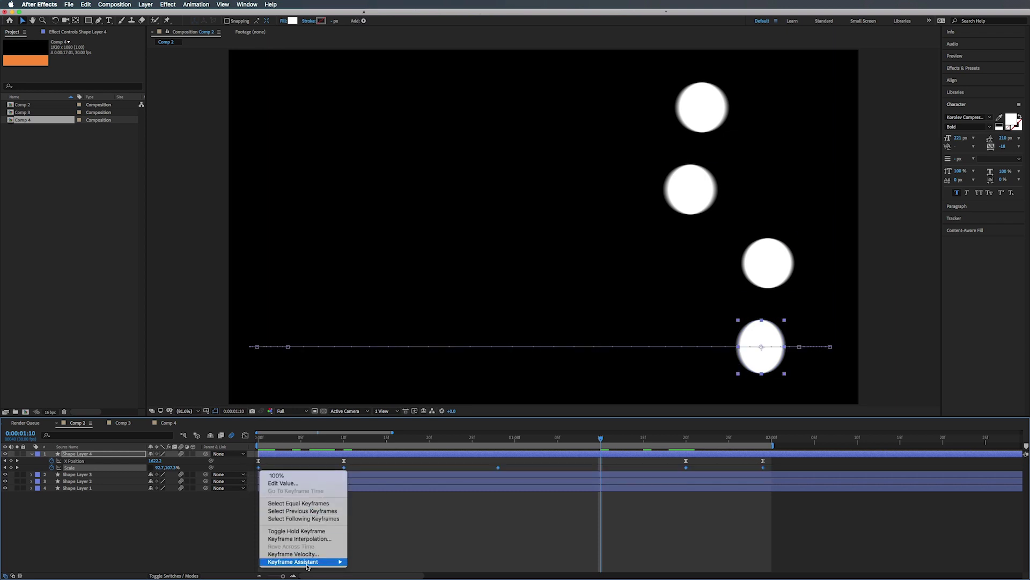
{"action": "mouse_move", "coordinate": [307, 561]}
{"action": "left_click", "coordinate": [370, 524]}
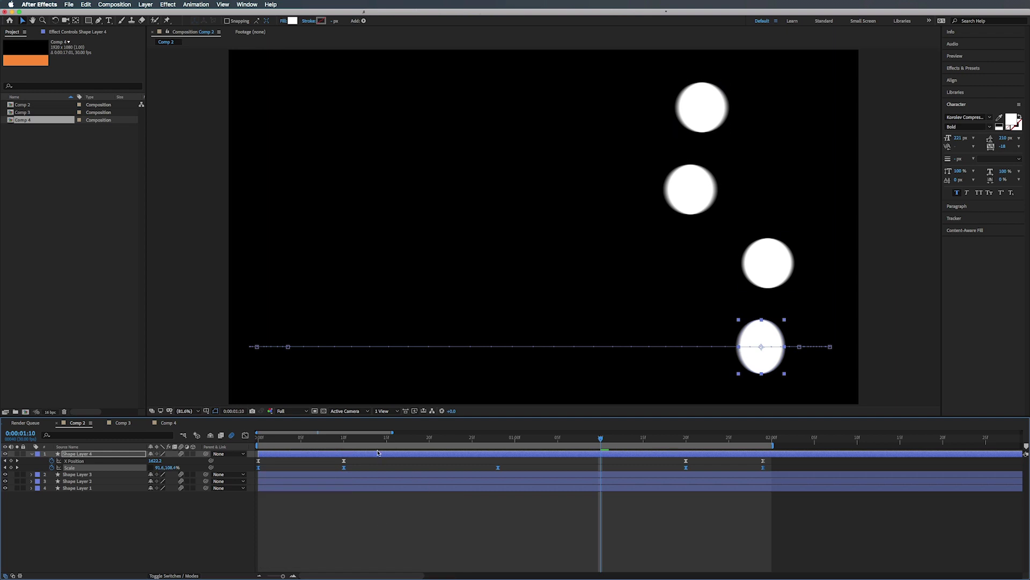
{"action": "left_click_drag", "start_coordinate": [379, 438], "coordinate": [254, 443]}
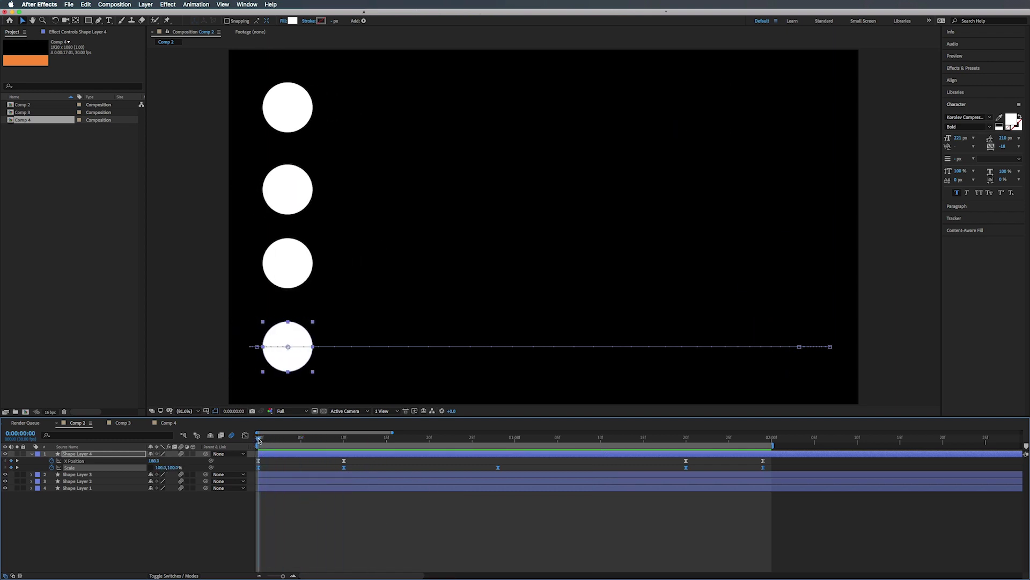
{"action": "left_click_drag", "start_coordinate": [259, 440], "coordinate": [713, 457]}
Select all four shape layers' keyframes and squeeze their timing to end at 1:00
{"action": "key", "text": "Home"}
{"action": "key", "text": "u"}
{"action": "left_click", "coordinate": [88, 476], "text": "shift"}
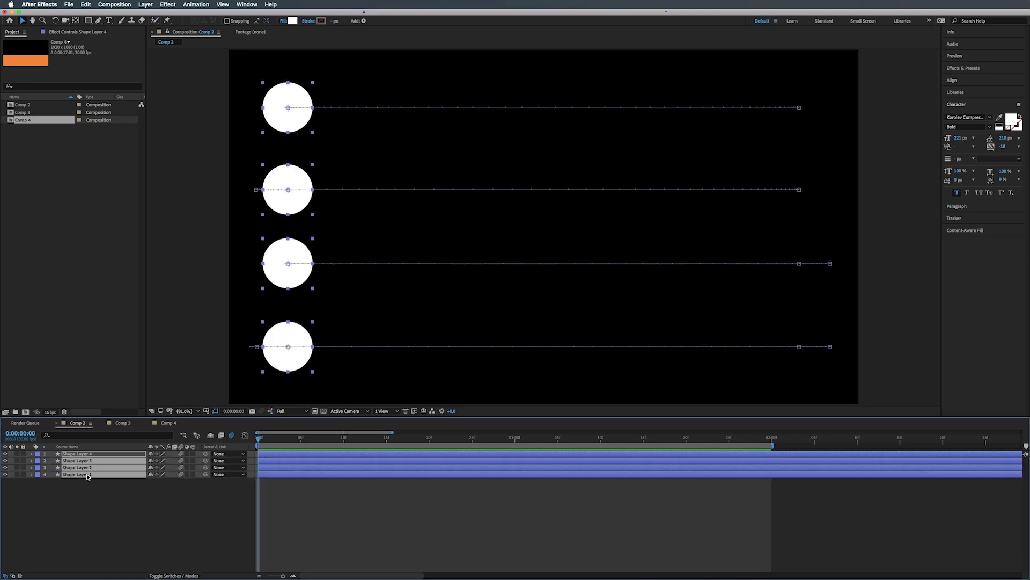
{"action": "key", "text": "u"}
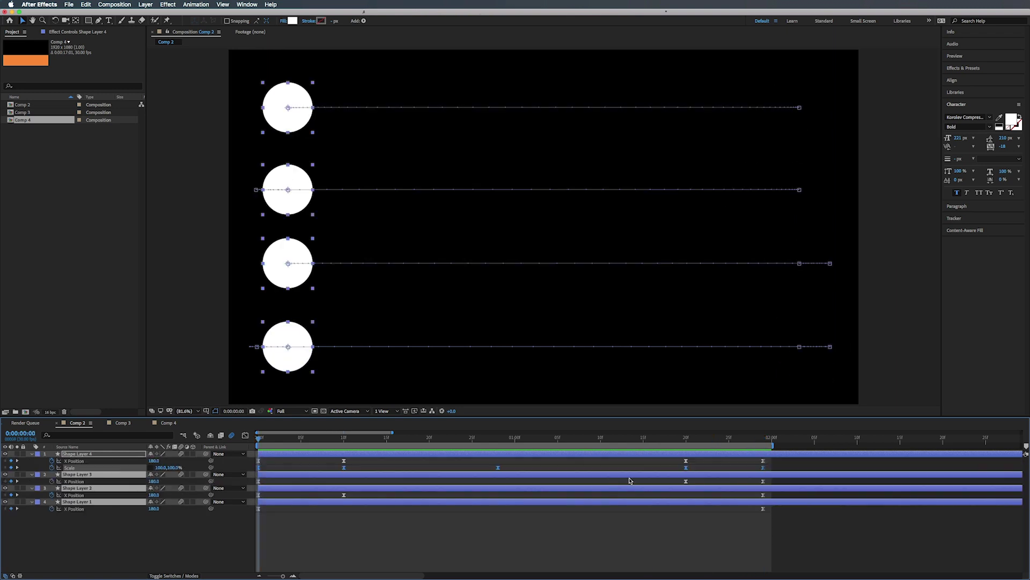
{"action": "left_click_drag", "start_coordinate": [784, 460], "coordinate": [248, 522]}
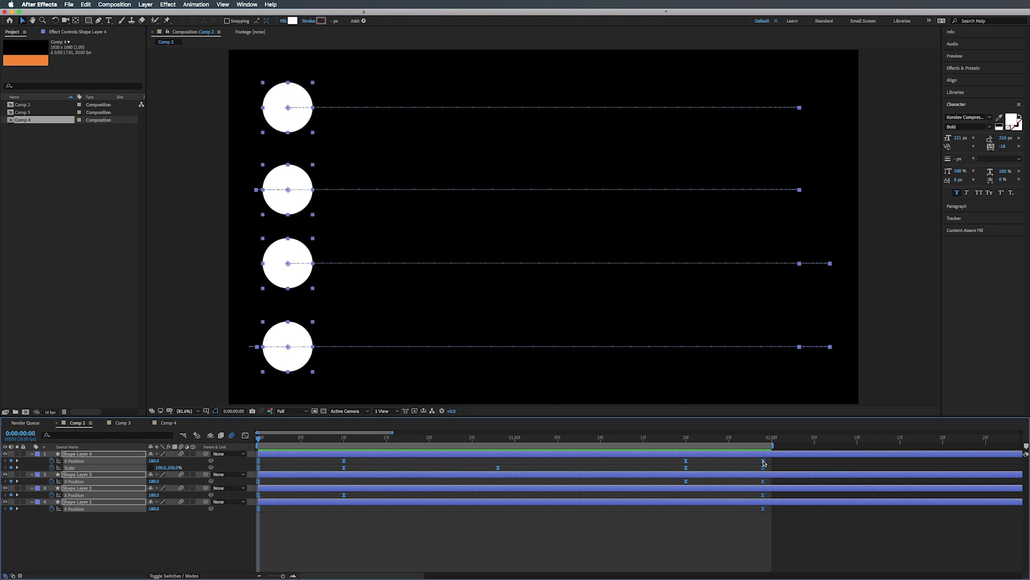
{"action": "left_click_drag", "start_coordinate": [764, 463], "coordinate": [517, 456]}
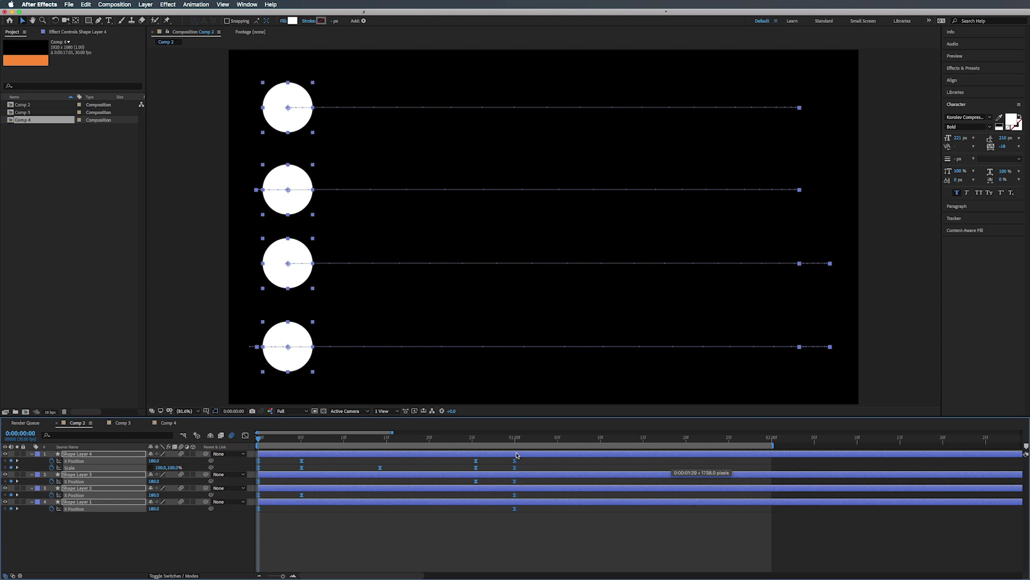
End the work area just past one second and play a looping preview
{"action": "left_click", "coordinate": [516, 439]}
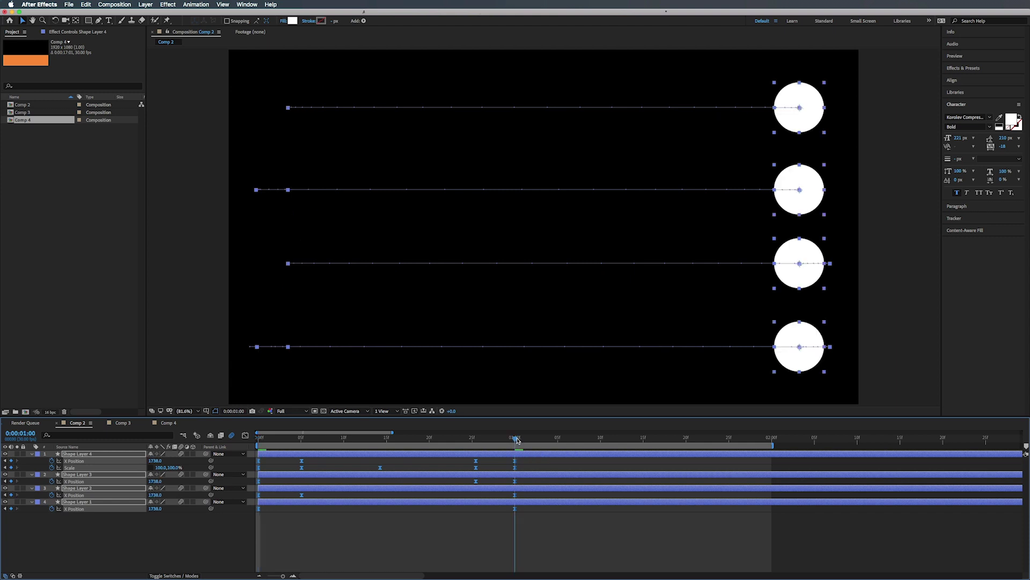
{"action": "key", "text": "Page_Down"}
{"action": "key", "text": "n"}
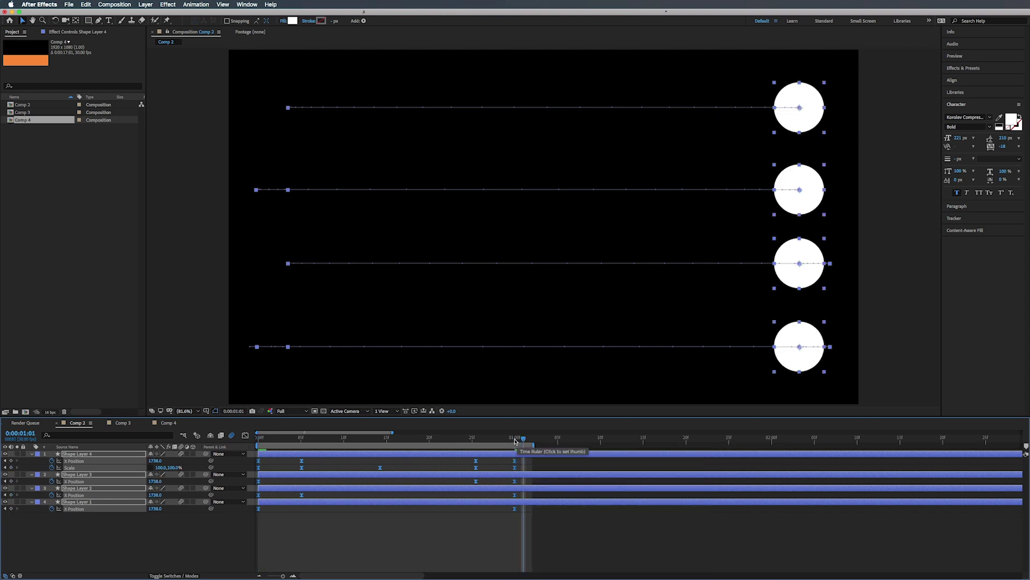
{"action": "key", "text": "F2"}
{"action": "key", "text": "space"}
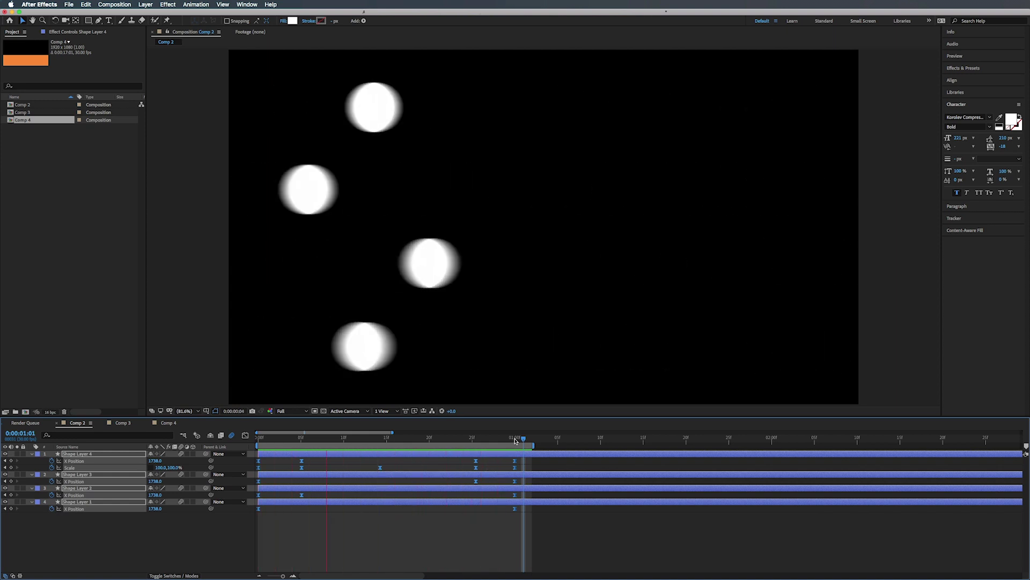
Stop playback, solo Shape Layer 4 and Shape Layer 3, and preview only those two balls
{"action": "key", "text": "space"}
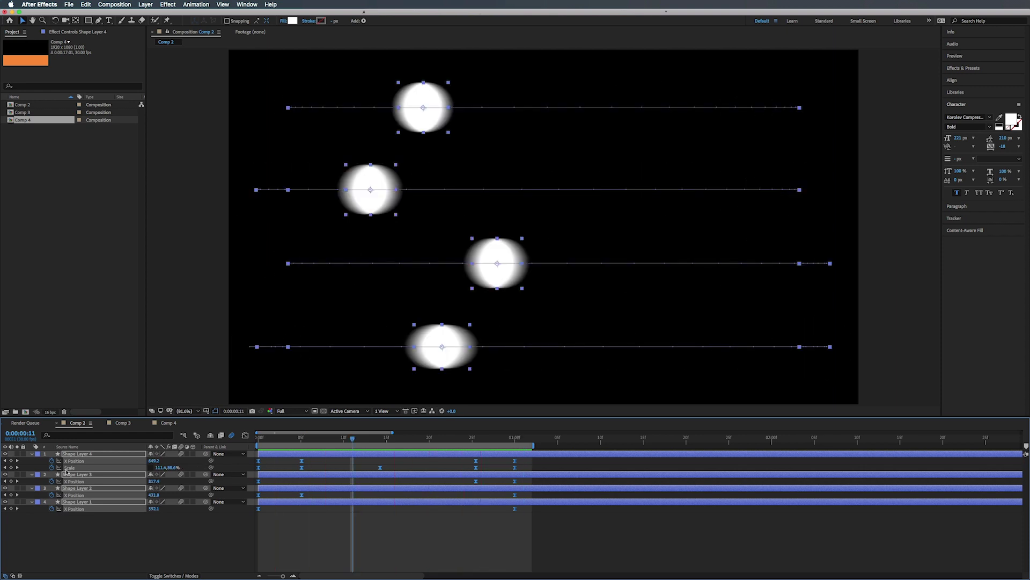
{"action": "left_click", "coordinate": [101, 517]}
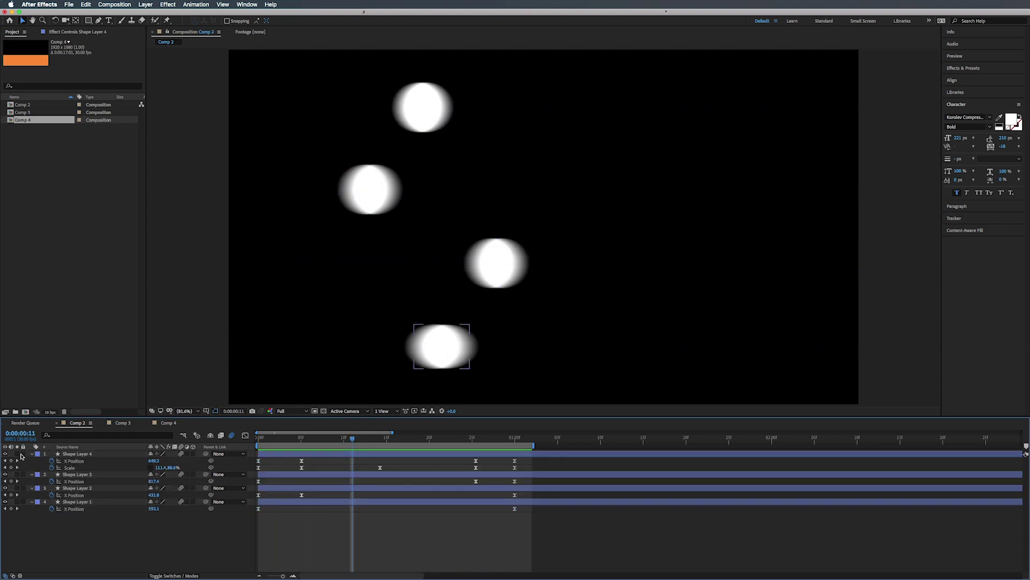
{"action": "left_click", "coordinate": [17, 453]}
{"action": "left_click", "coordinate": [17, 474]}
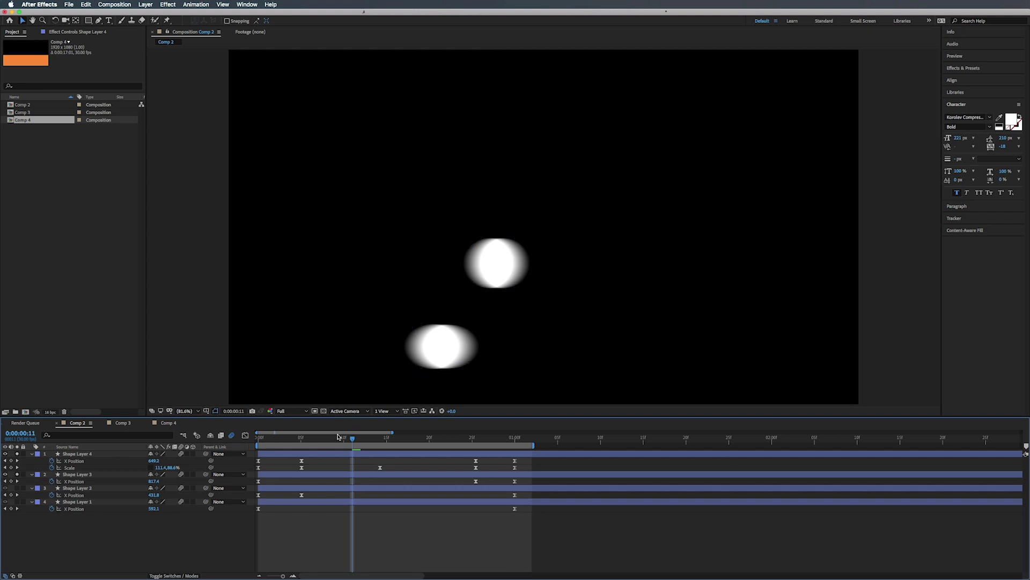
{"action": "key", "text": "space"}
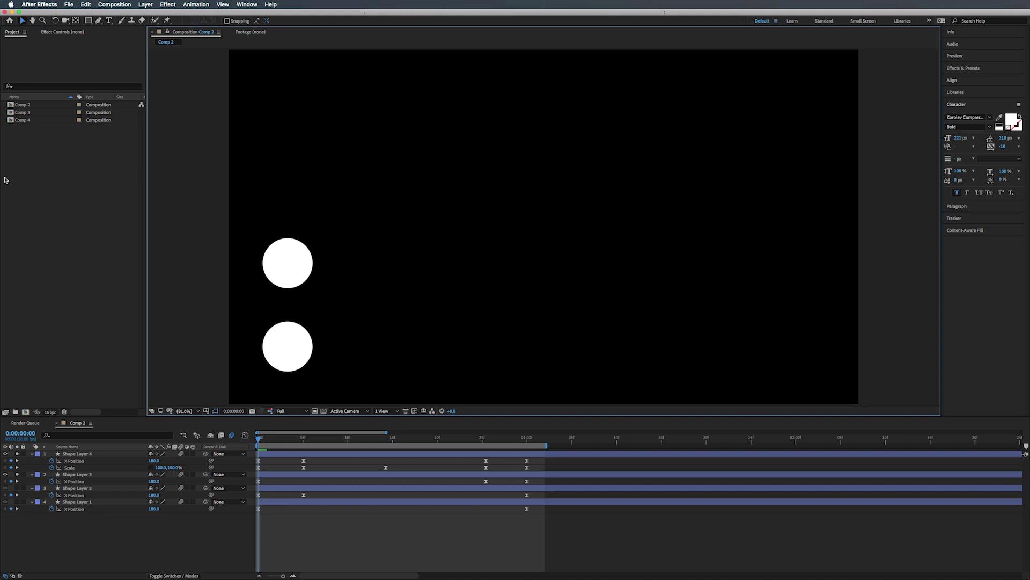
Create Comp 5 and draw an orange rectangle along the bottom, nudging it slightly up
{"action": "left_click", "coordinate": [25, 412]}
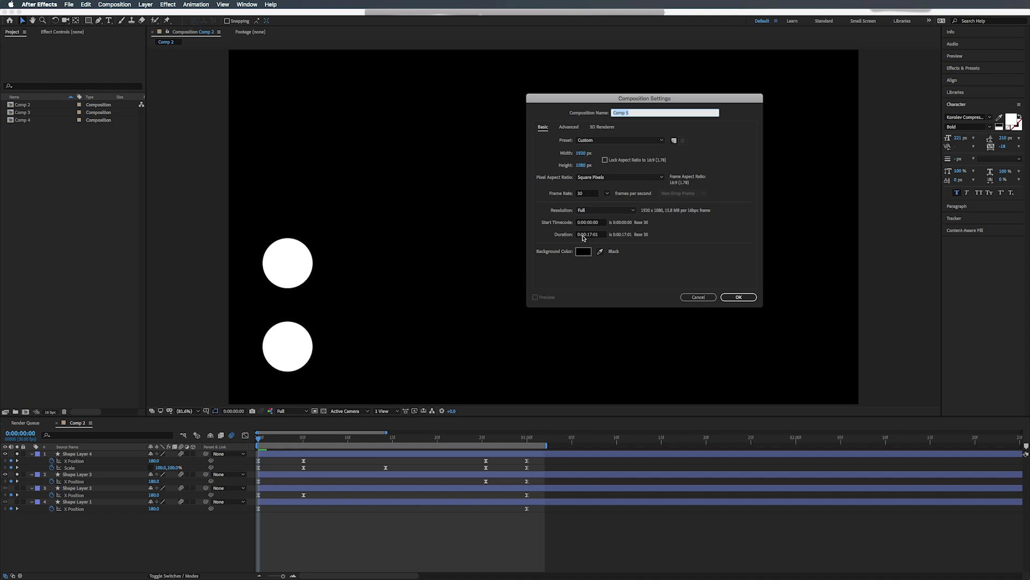
{"action": "left_click", "coordinate": [730, 300]}
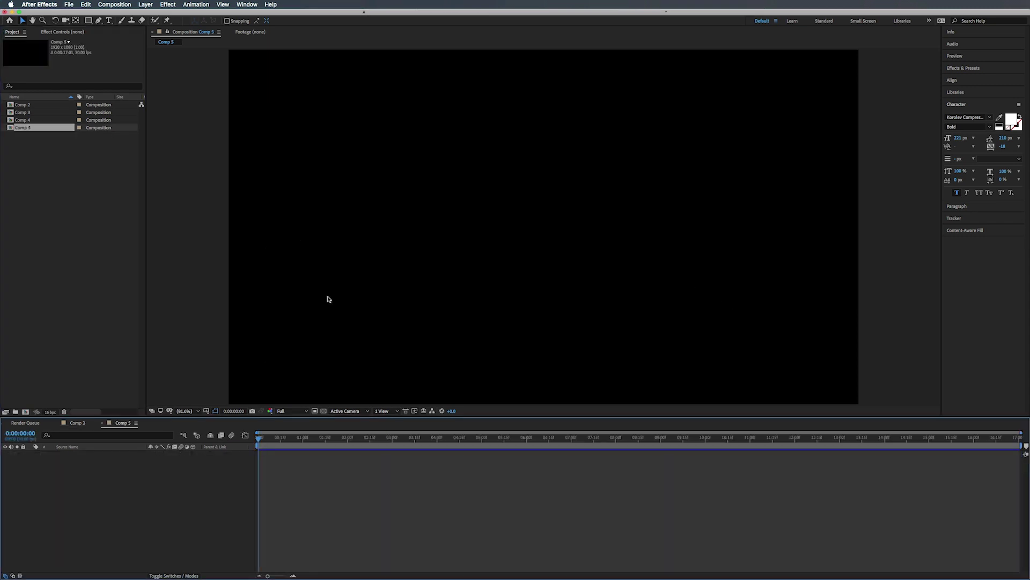
{"action": "left_click", "coordinate": [89, 20]}
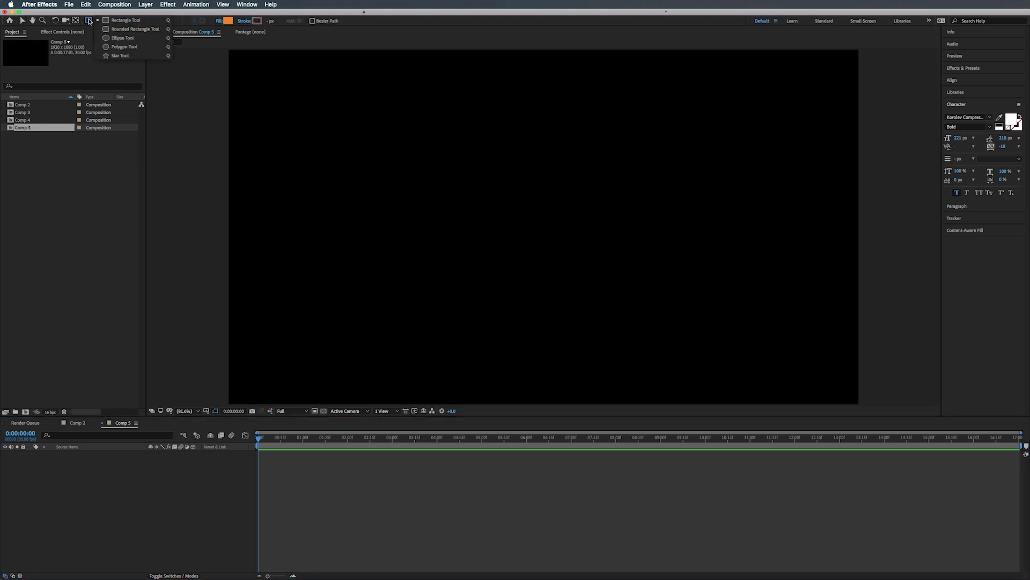
{"action": "left_click_drag", "start_coordinate": [209, 310], "coordinate": [920, 437]}
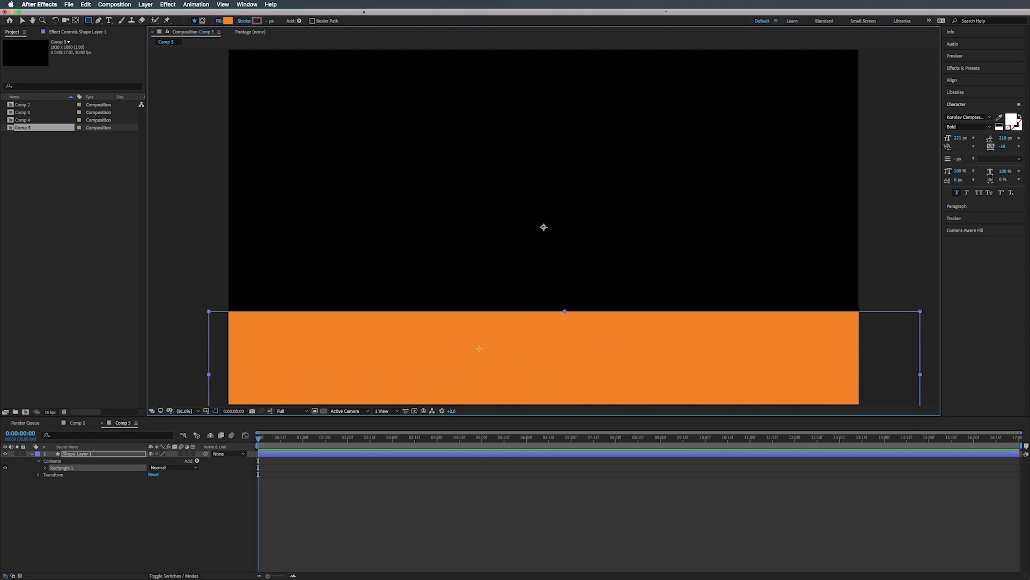
{"action": "key", "text": "v"}
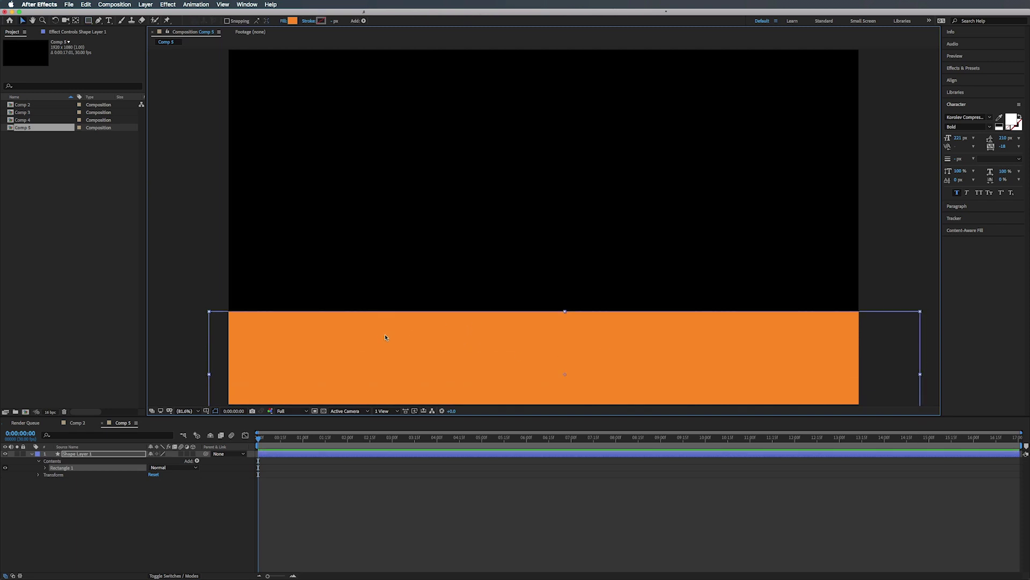
{"action": "mouse_move", "coordinate": [385, 334]}
{"action": "left_mouse_down"}
{"action": "mouse_move", "coordinate": [386, 302]}
{"action": "mouse_move", "coordinate": [382, 322]}
{"action": "left_mouse_up"}
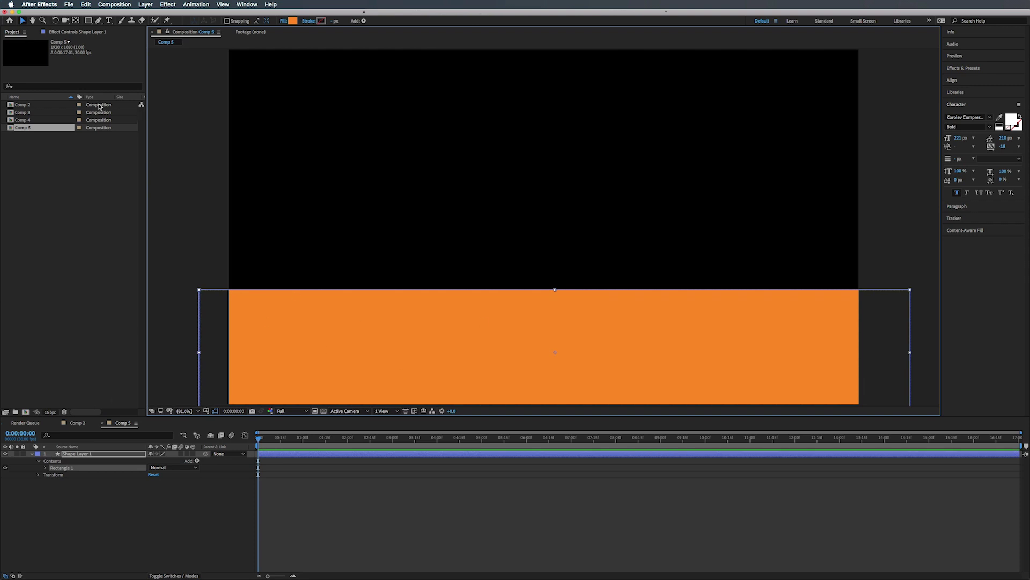
Add a full-frame ellipse as Shape Layer 2 with pale pink FFDEDE fill, then collapse its contents
{"action": "left_click", "coordinate": [358, 533]}
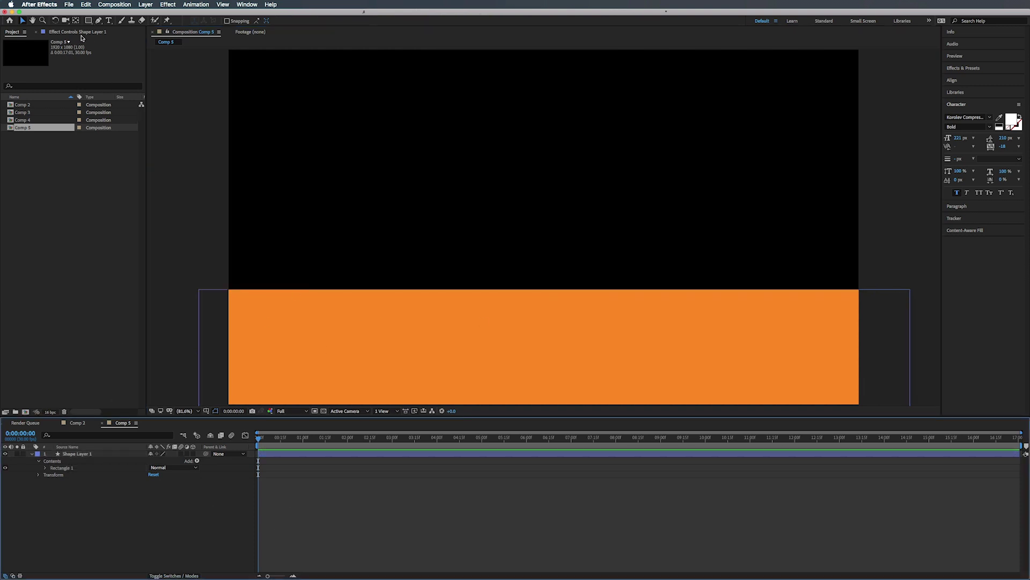
{"action": "left_click", "coordinate": [89, 21]}
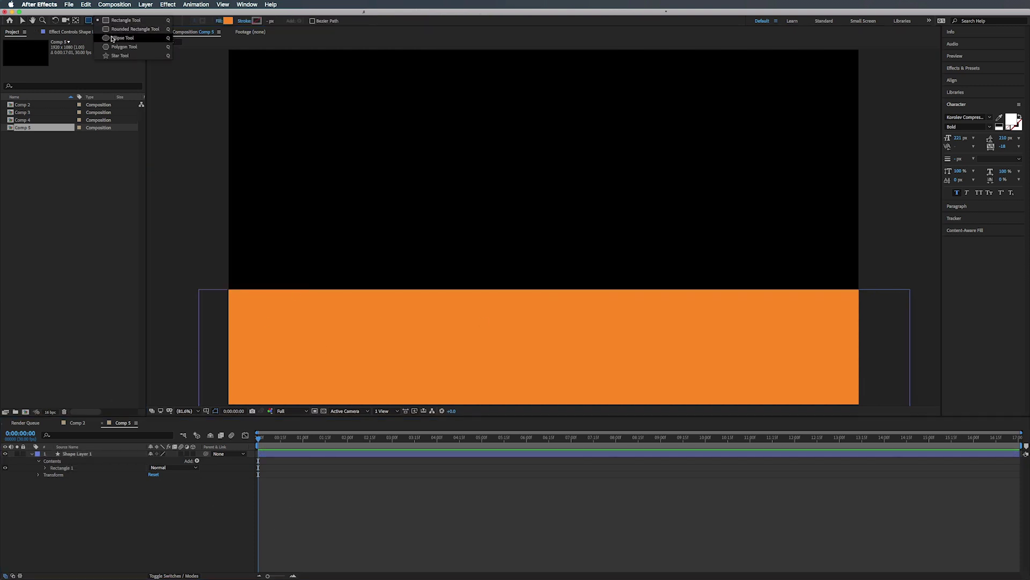
{"action": "left_click", "coordinate": [112, 38]}
{"action": "double_click", "coordinate": [88, 20]}
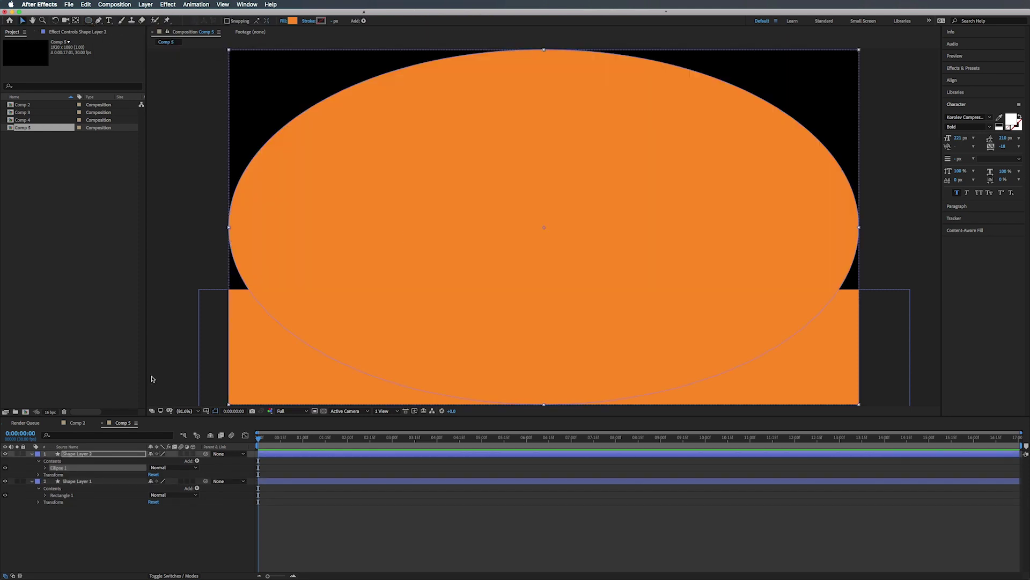
{"action": "left_click", "coordinate": [292, 20]}
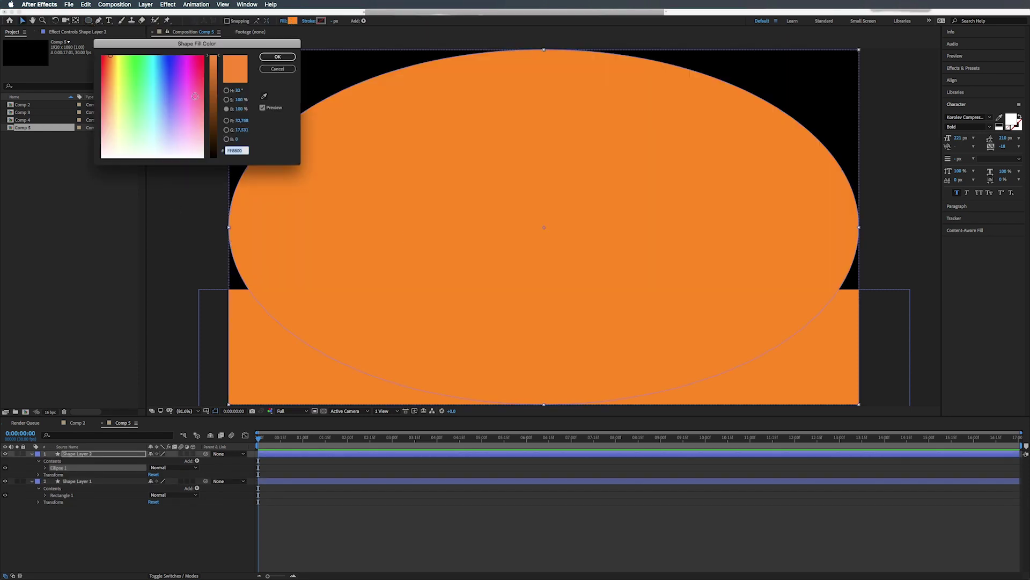
{"action": "left_click", "coordinate": [102, 144]}
{"action": "left_click", "coordinate": [277, 57]}
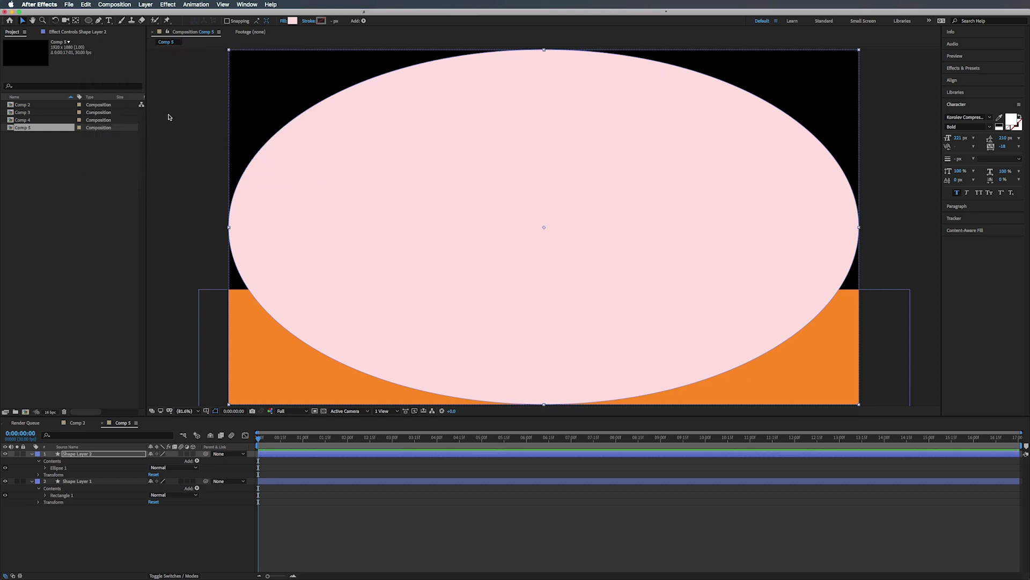
{"action": "left_click", "coordinate": [94, 455]}
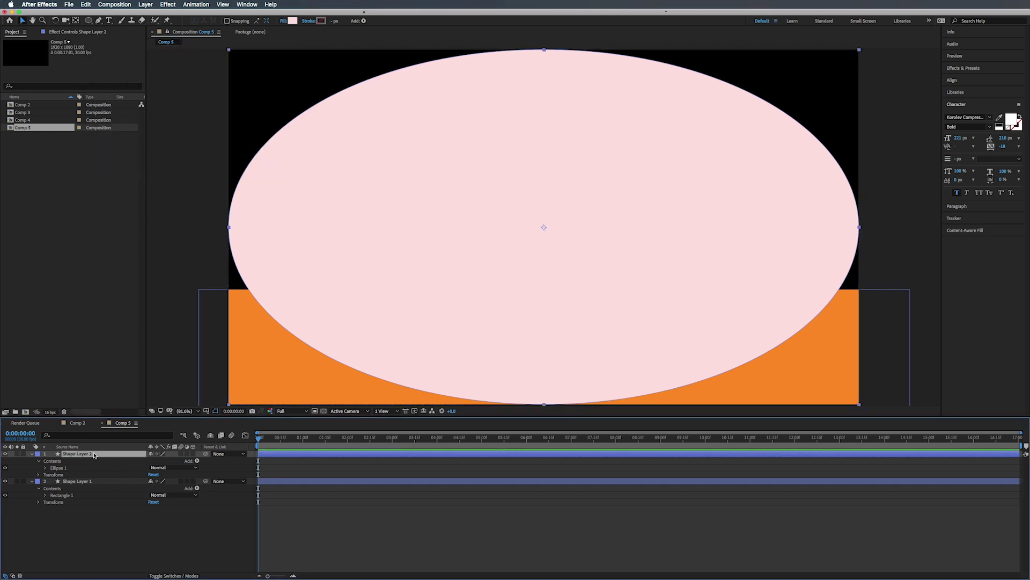
{"action": "left_click", "coordinate": [39, 461]}
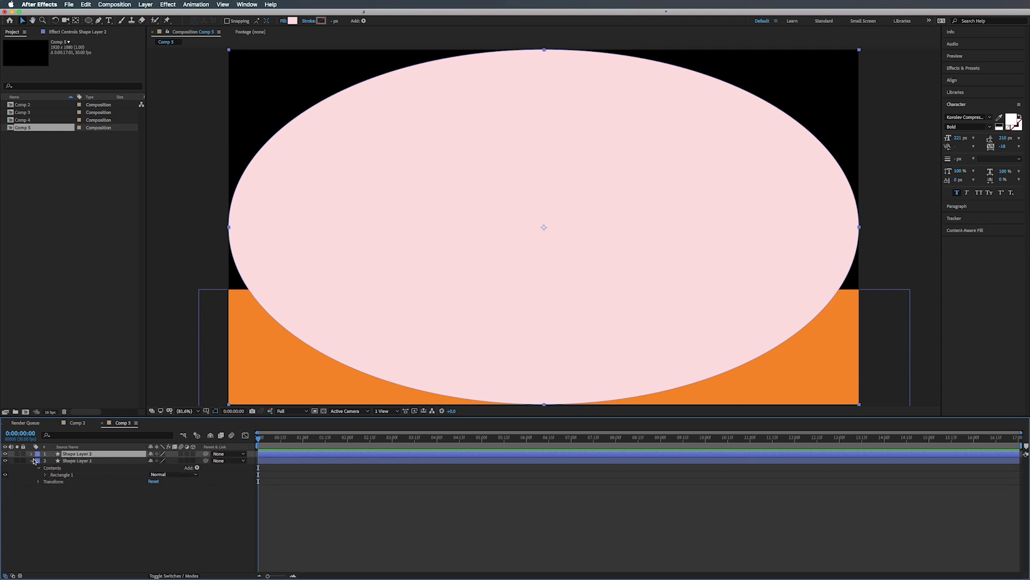
Set Ellipse Path 1's Size to 1080, then shrink the circle down to 430 by 430
{"action": "left_click", "coordinate": [39, 461]}
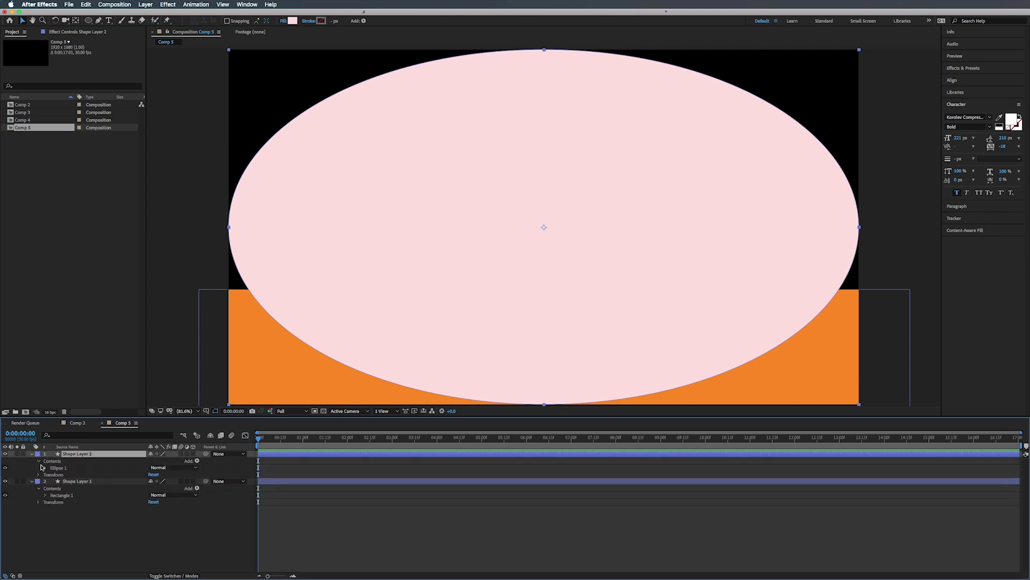
{"action": "left_click", "coordinate": [45, 468]}
{"action": "left_click", "coordinate": [52, 475]}
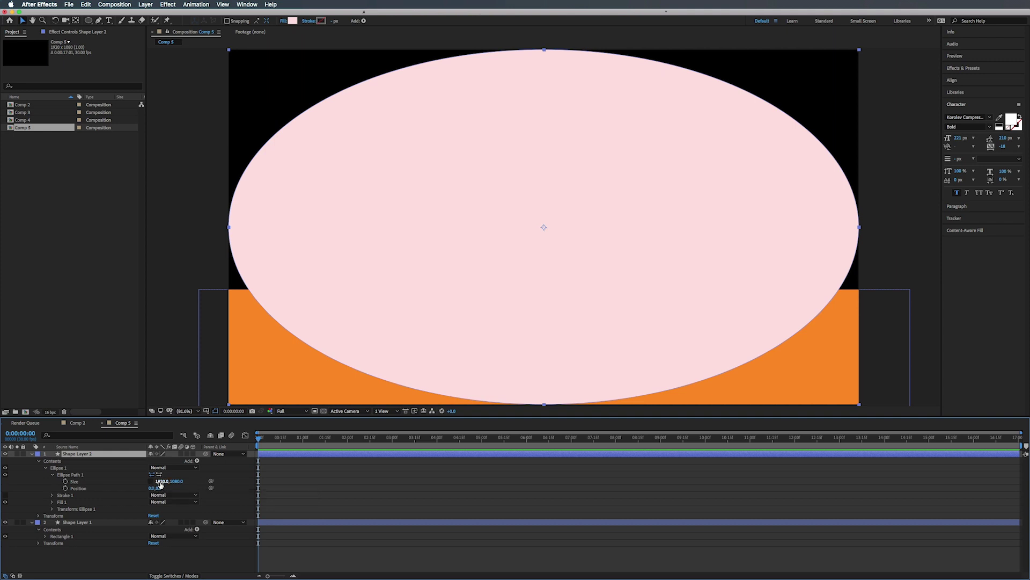
{"action": "left_click", "coordinate": [162, 481]}
{"action": "type", "text": "1"}
{"action": "key", "text": "Return"}
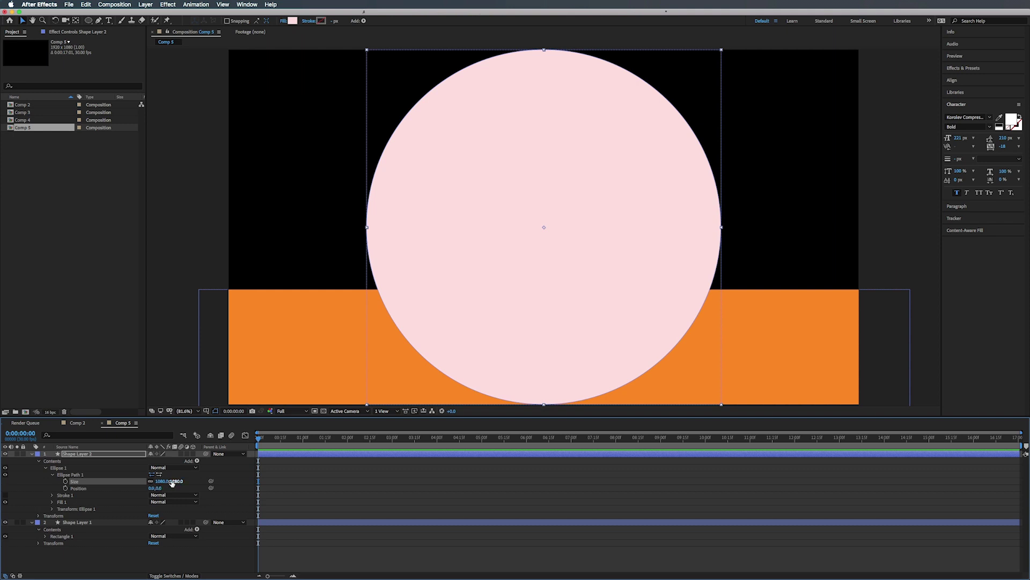
{"action": "left_click_drag", "start_coordinate": [175, 481], "coordinate": [152, 482]}
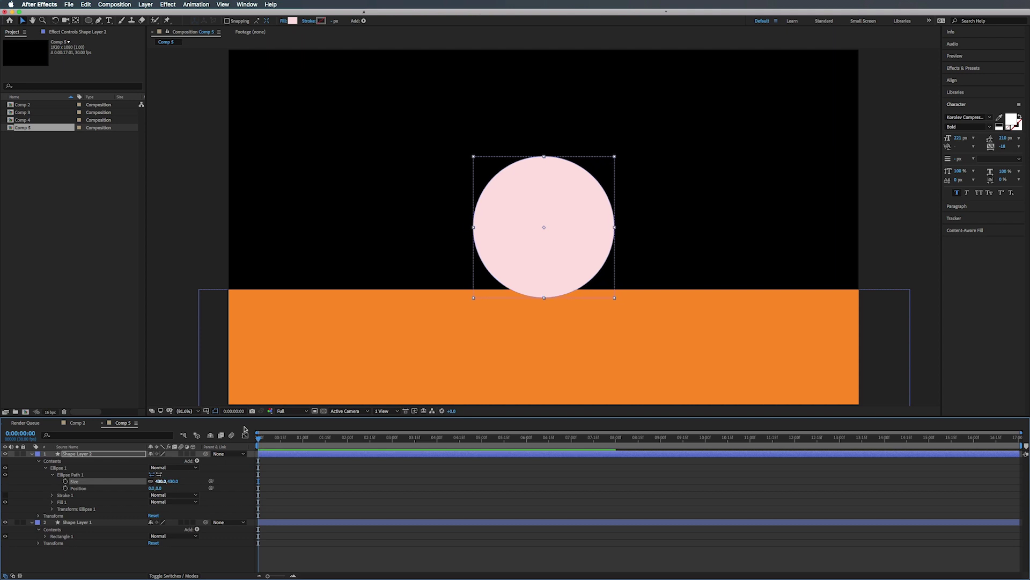
{"action": "left_click", "coordinate": [552, 277]}
{"action": "left_click", "coordinate": [552, 273]}
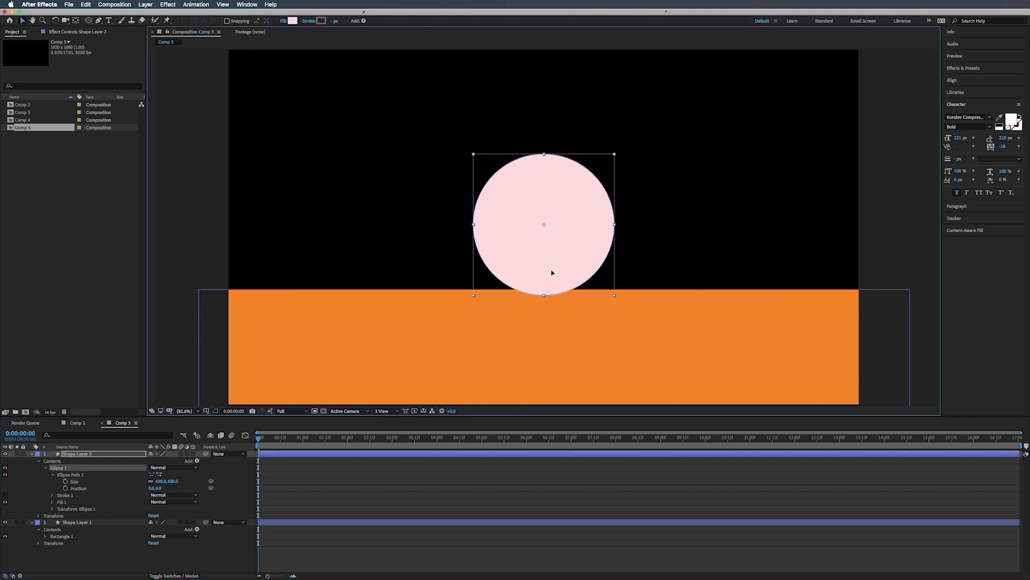
Undo an accidental move of the circle and show only its Position and Scale properties
{"action": "left_click", "coordinate": [506, 256]}
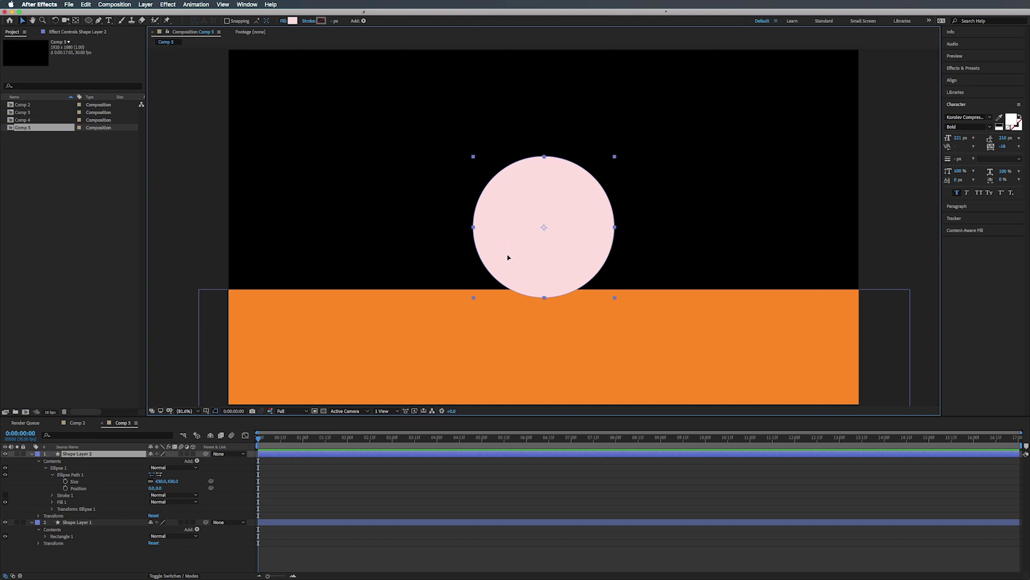
{"action": "left_click_drag", "start_coordinate": [507, 253], "coordinate": [527, 220]}
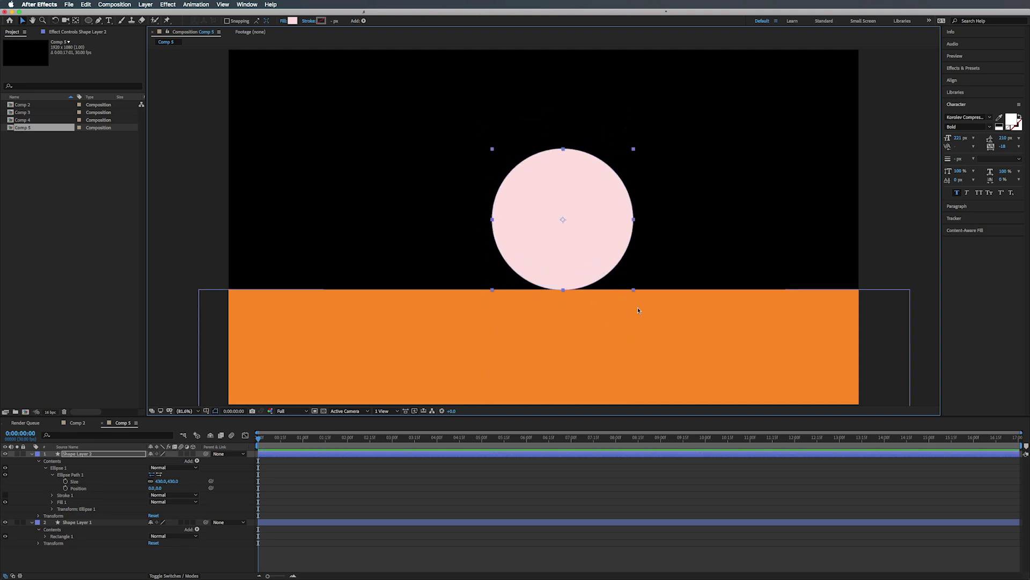
{"action": "key", "text": "ctrl+z"}
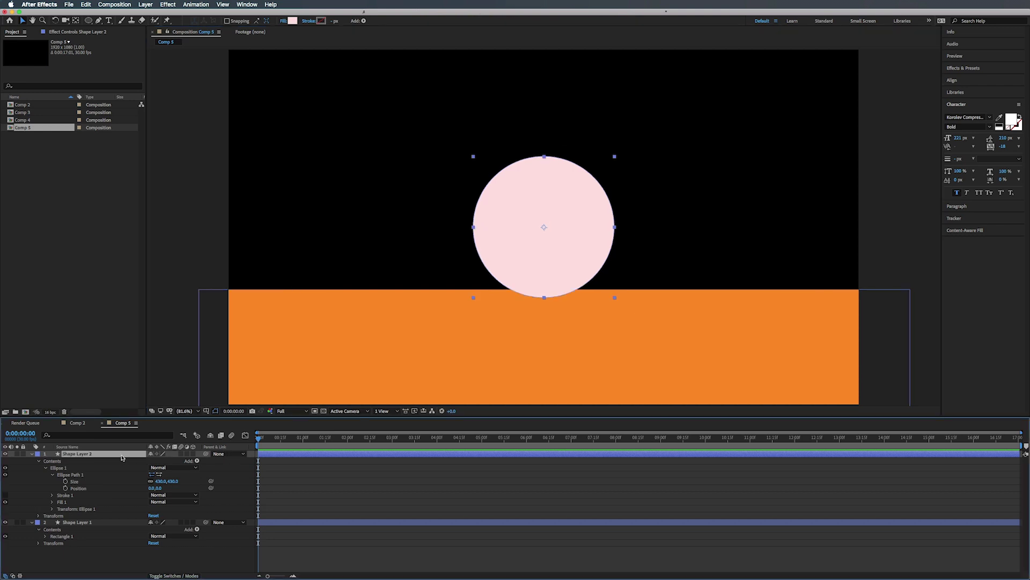
{"action": "key", "text": "p"}
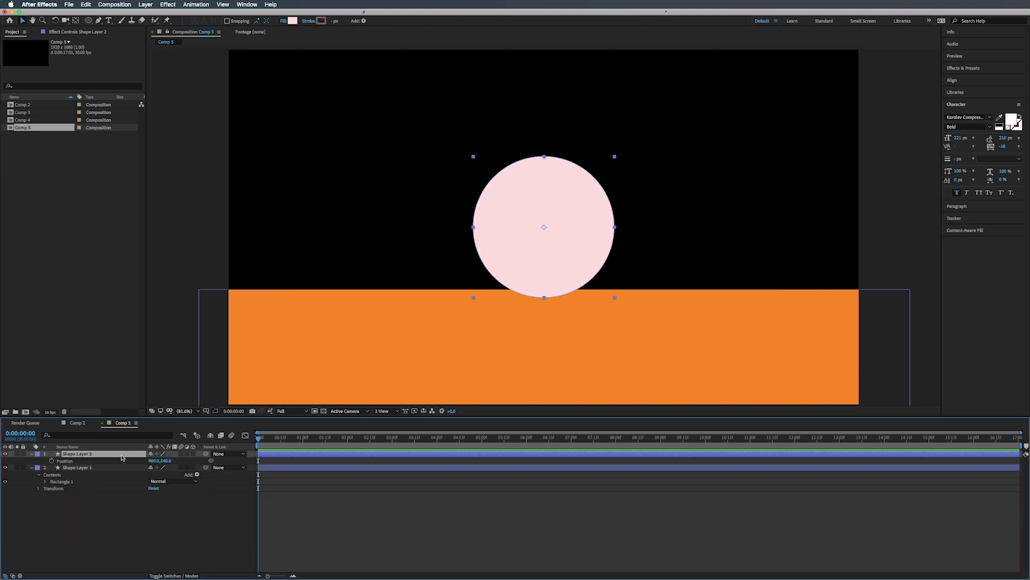
{"action": "key", "text": "shift+s"}
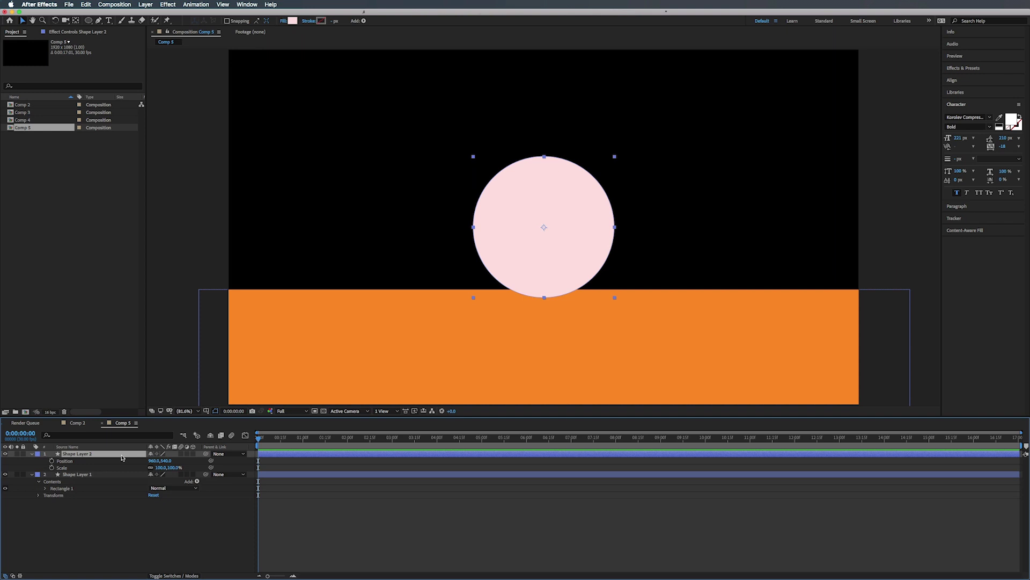
Add Position and Scale keyframes and split Position into separate X and Y dimensions
{"action": "left_click", "coordinate": [52, 461]}
{"action": "left_click", "coordinate": [52, 467]}
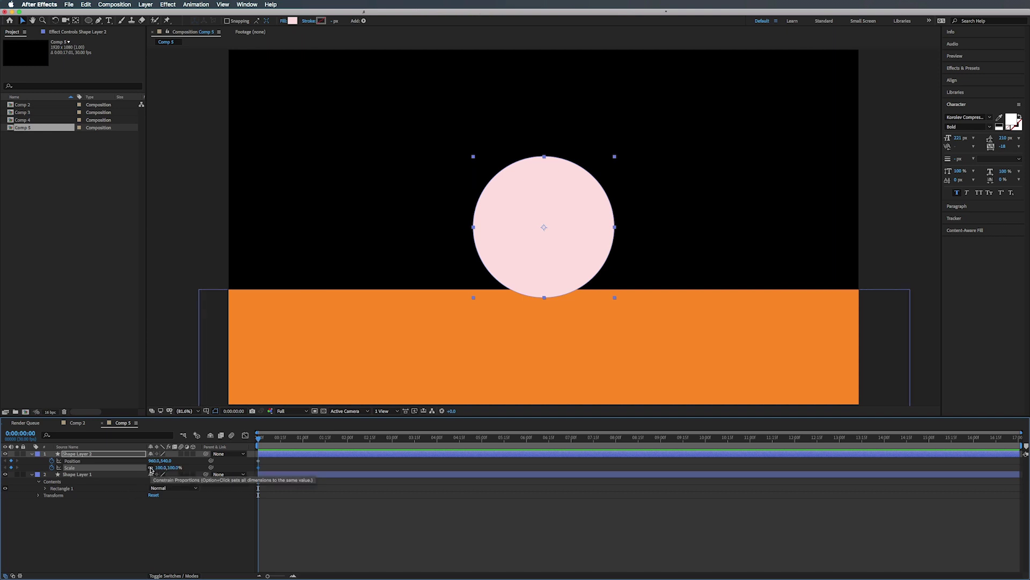
{"action": "right_click", "coordinate": [73, 463]}
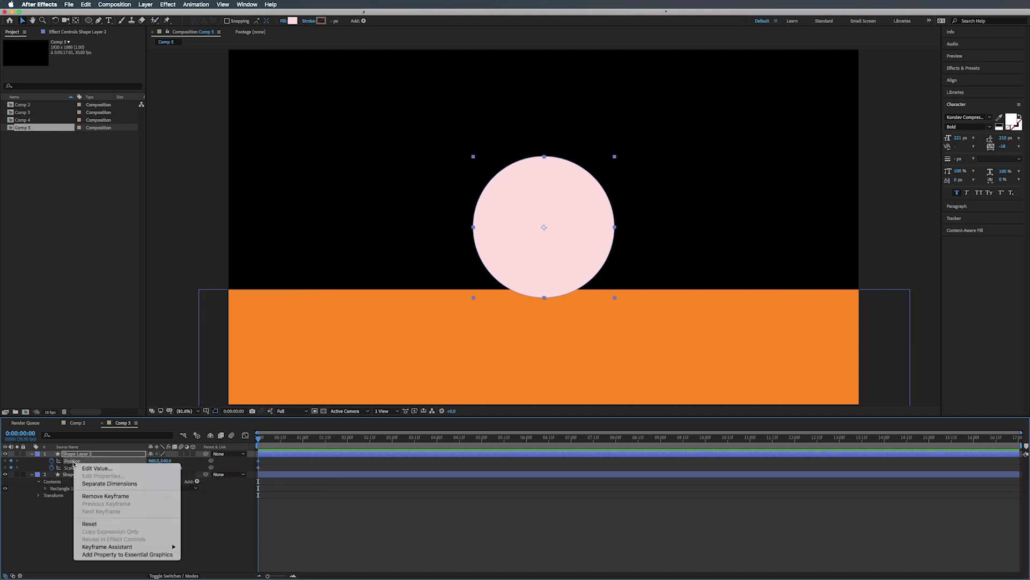
{"action": "left_click", "coordinate": [91, 485]}
{"action": "left_click", "coordinate": [75, 501]}
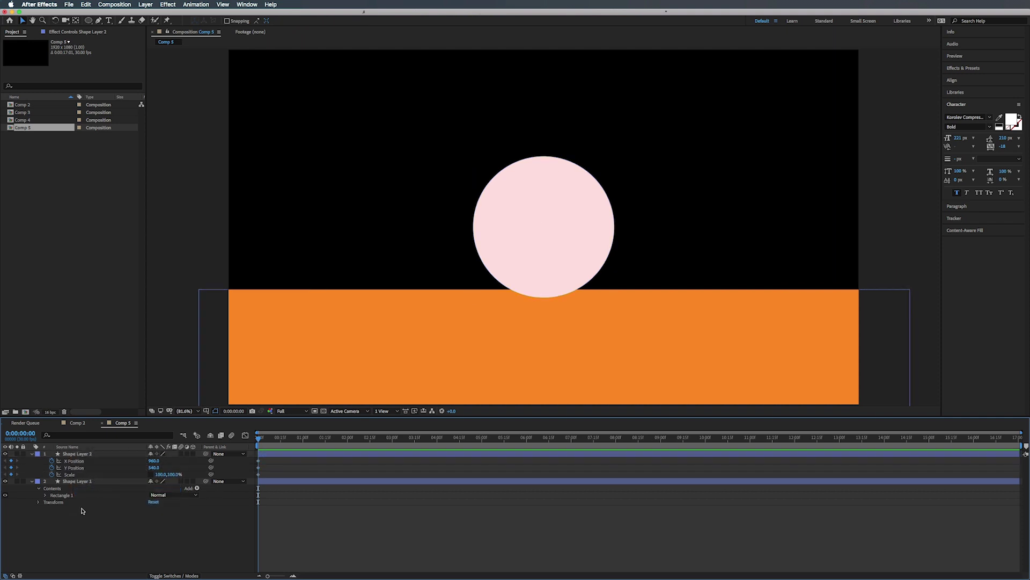
Hide the keyframed properties and move the circle layer beneath the ground layer
{"action": "left_click", "coordinate": [60, 462]}
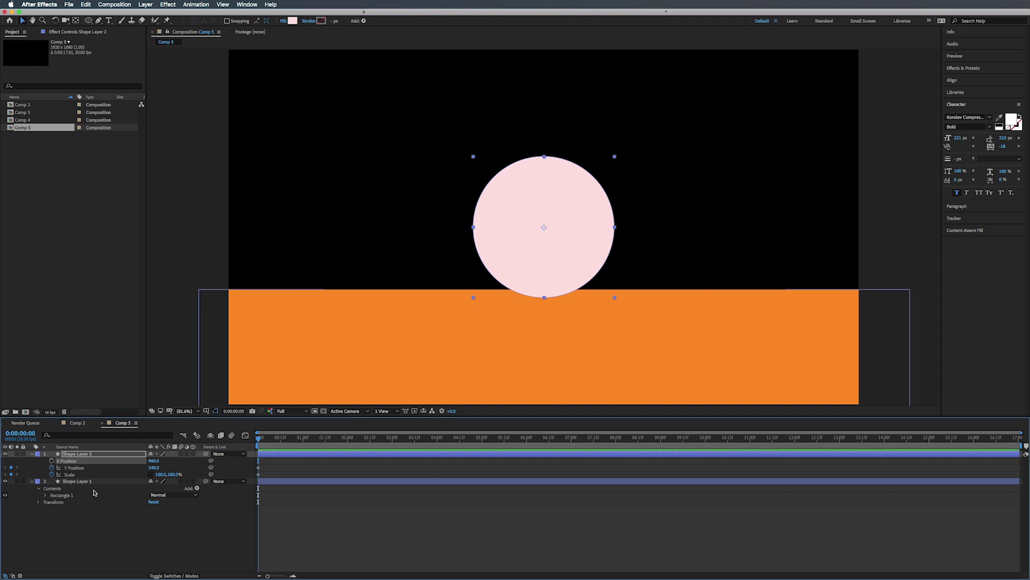
{"action": "left_click", "coordinate": [78, 475]}
{"action": "right_click", "coordinate": [75, 476]}
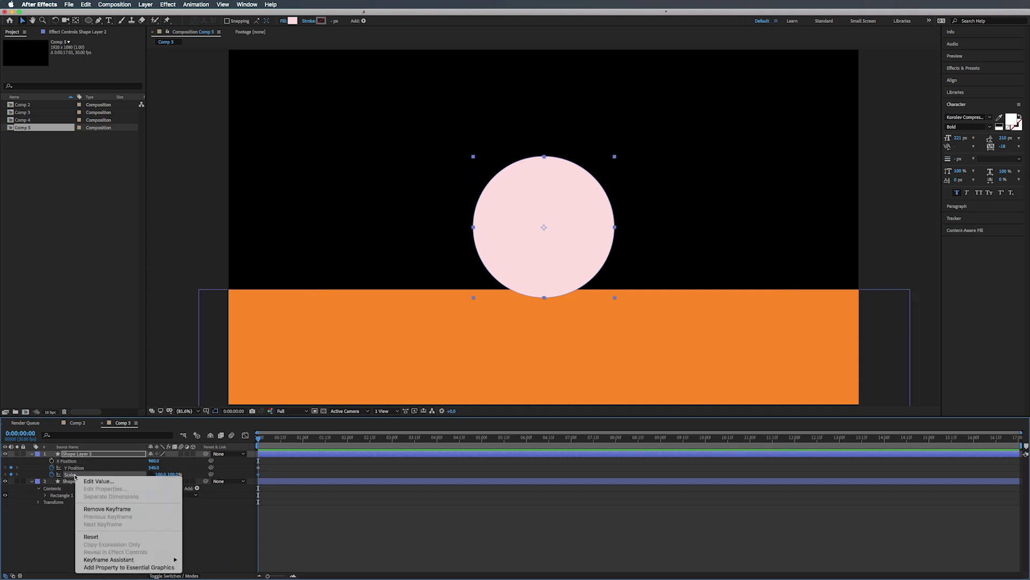
{"action": "key", "text": "Escape"}
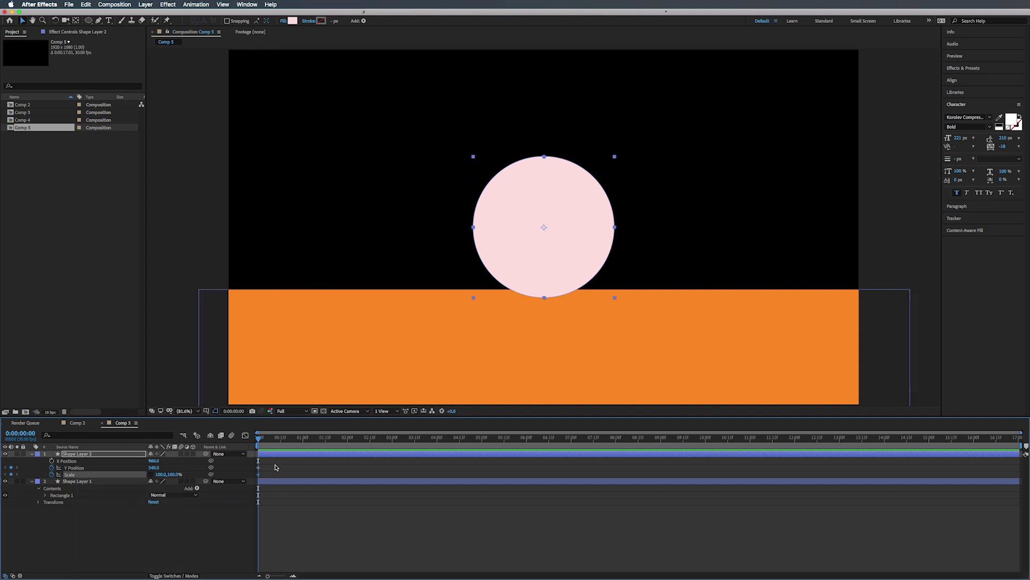
{"action": "key", "text": "u"}
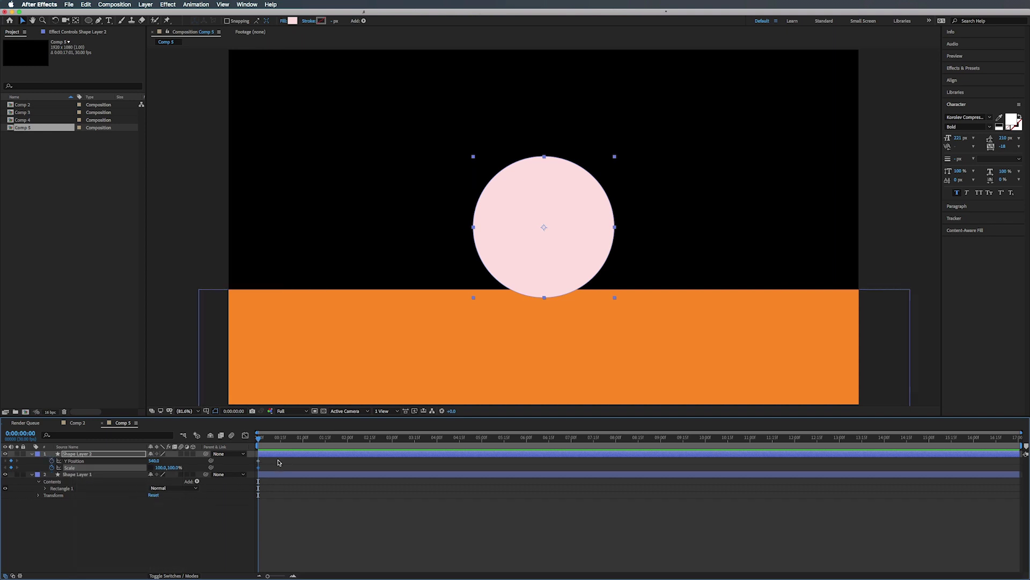
{"action": "left_click", "coordinate": [75, 455]}
{"action": "left_click_drag", "start_coordinate": [75, 456], "coordinate": [75, 501]}
Rename the orange ground layer 'Rectangle'
{"action": "left_click", "coordinate": [76, 455]}
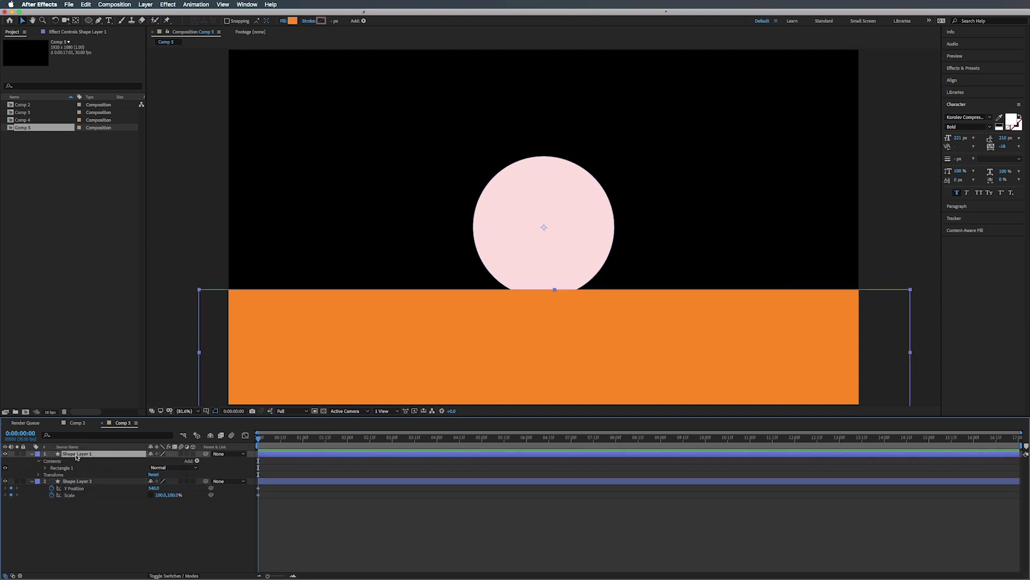
{"action": "key", "text": "Return"}
{"action": "type", "text": "Rectangle"}
{"action": "key", "text": "Return"}
Rename the circle layer 'Ball' and sink it into the orange ground, Y about 1029
{"action": "left_click", "coordinate": [76, 481]}
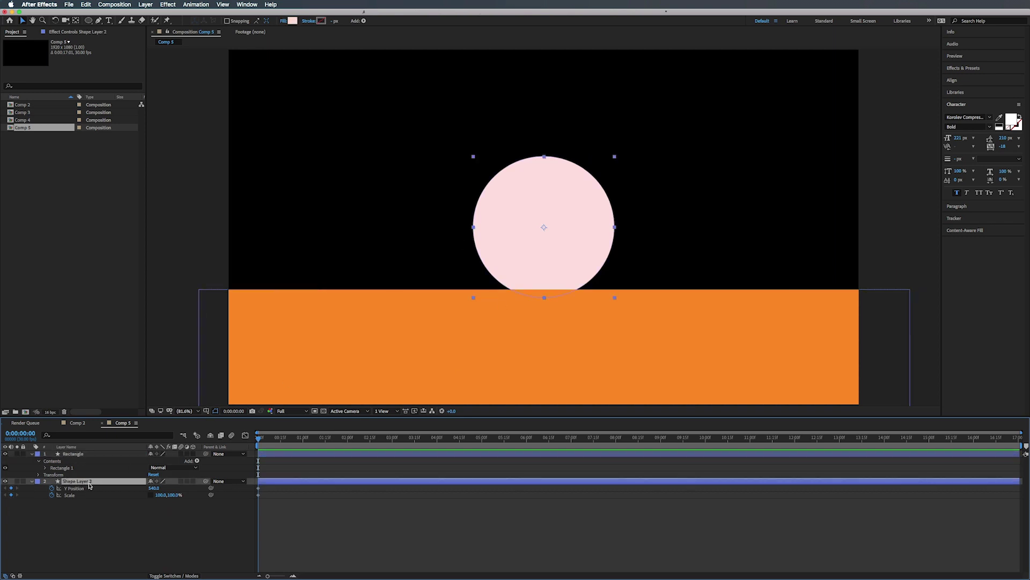
{"action": "key", "text": "Return"}
{"action": "type", "text": "Ba"}
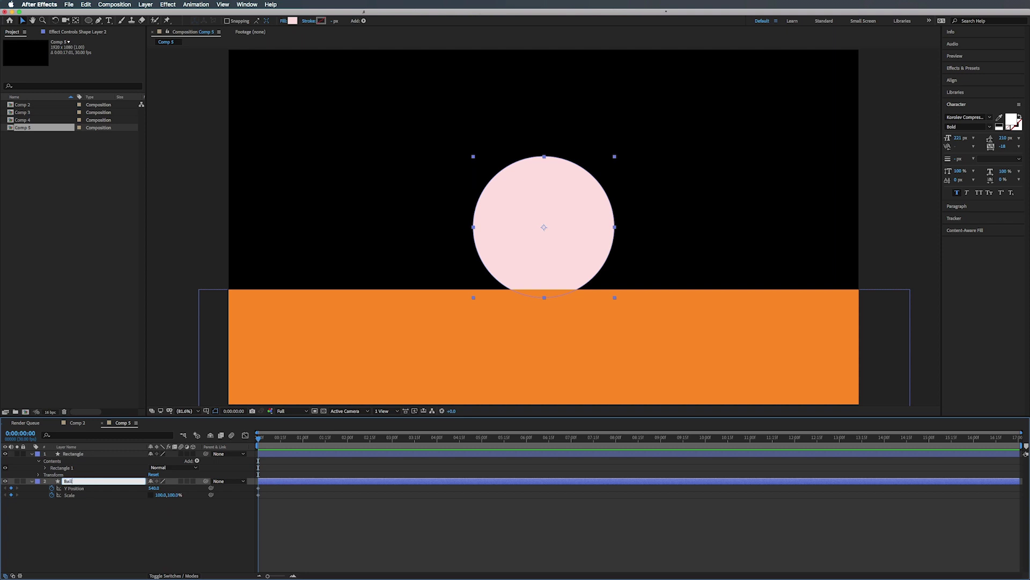
{"action": "type", "text": "ll"}
{"action": "key", "text": "Return"}
{"action": "left_click", "coordinate": [508, 244]}
{"action": "left_click_drag", "start_coordinate": [511, 245], "coordinate": [517, 407]}
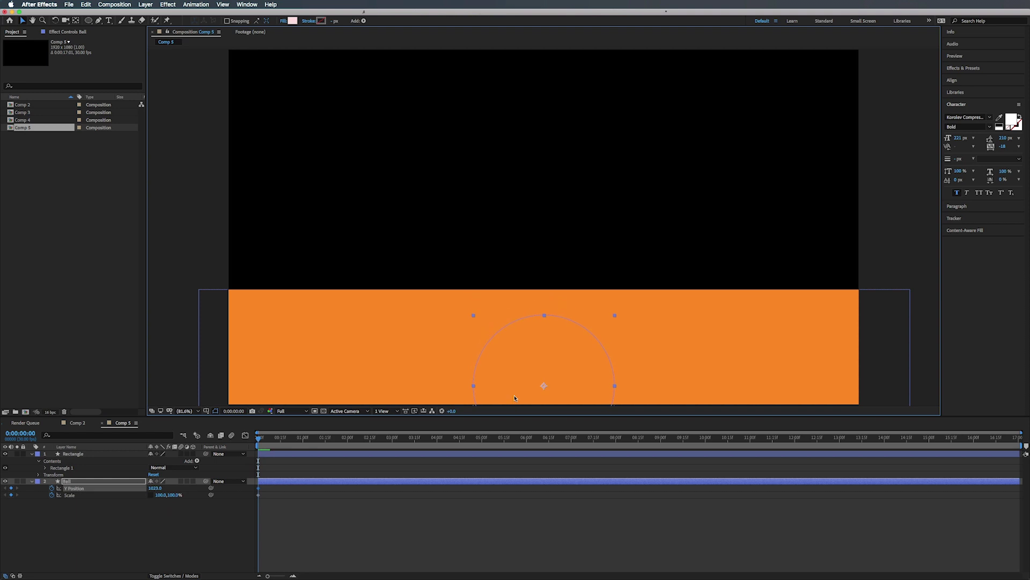
Set the Ball's Scale to 85, 115%
{"action": "left_click", "coordinate": [161, 495]}
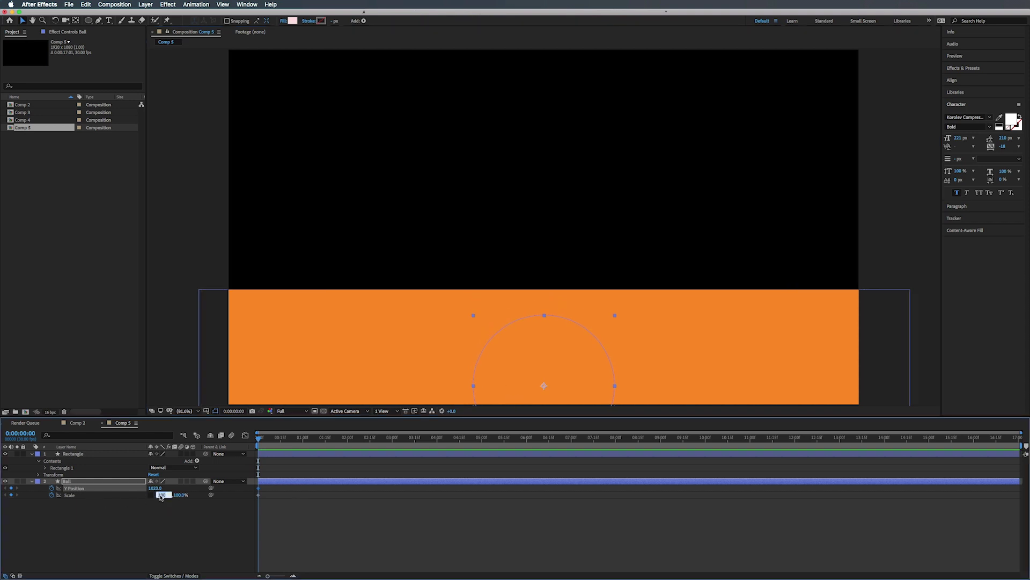
{"action": "type", "text": "85"}
{"action": "key", "text": "Return"}
{"action": "left_click", "coordinate": [171, 495]}
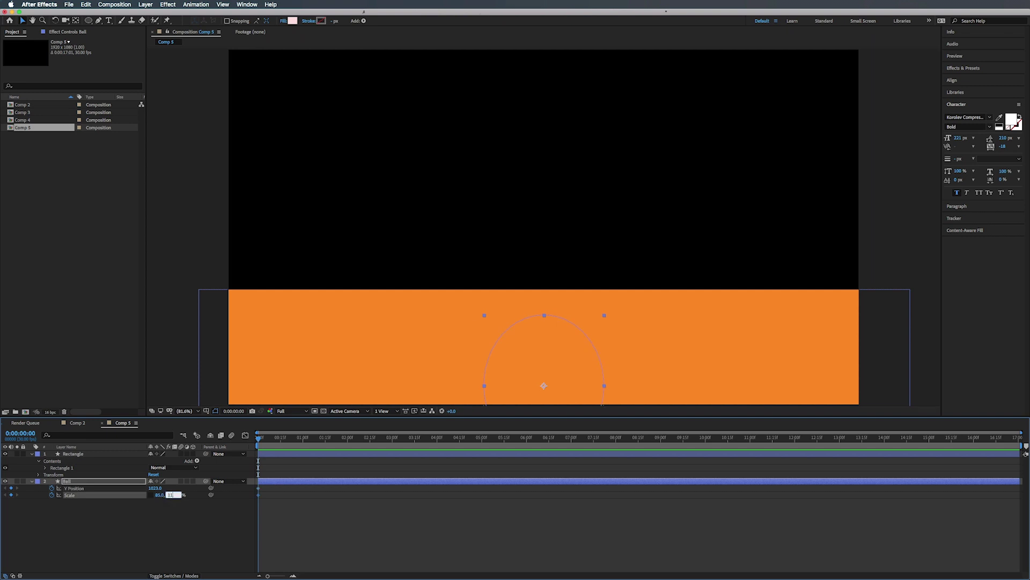
{"action": "key", "text": "Return"}
End the work area at one second and trim Comp 5 to the work area
{"action": "left_click", "coordinate": [261, 436]}
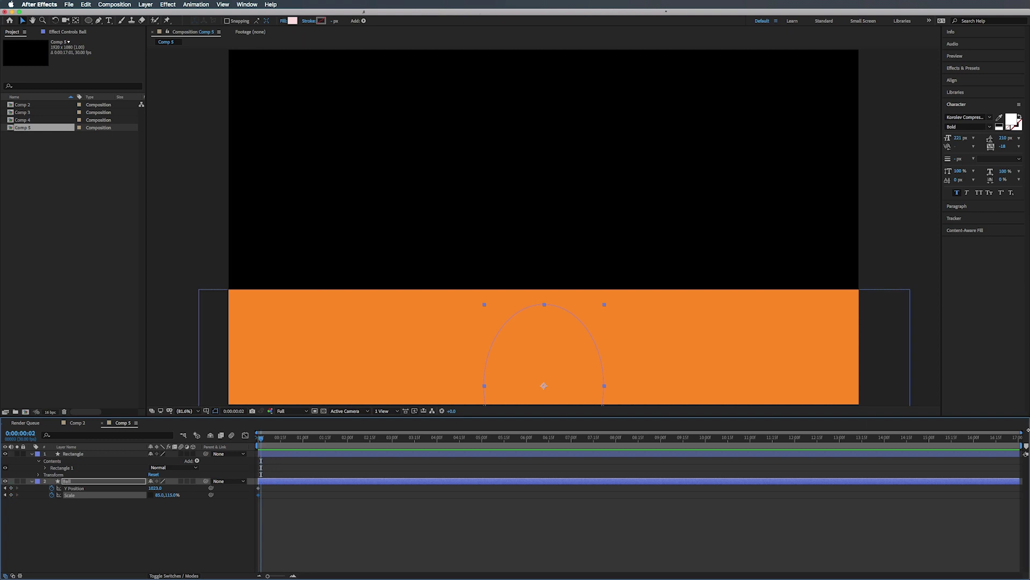
{"action": "left_click_drag", "start_coordinate": [1022, 432], "coordinate": [381, 433]}
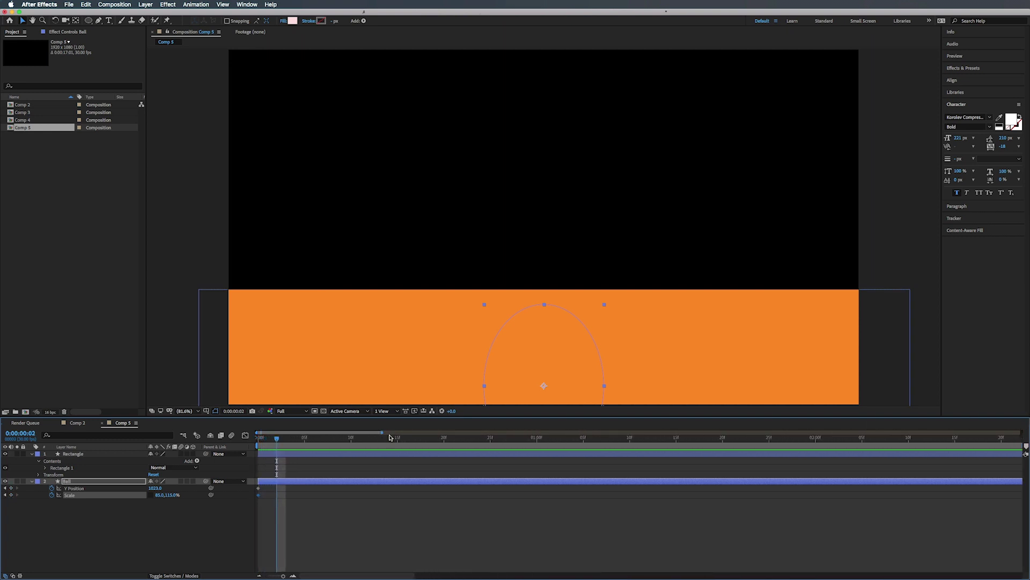
{"action": "left_click", "coordinate": [537, 439]}
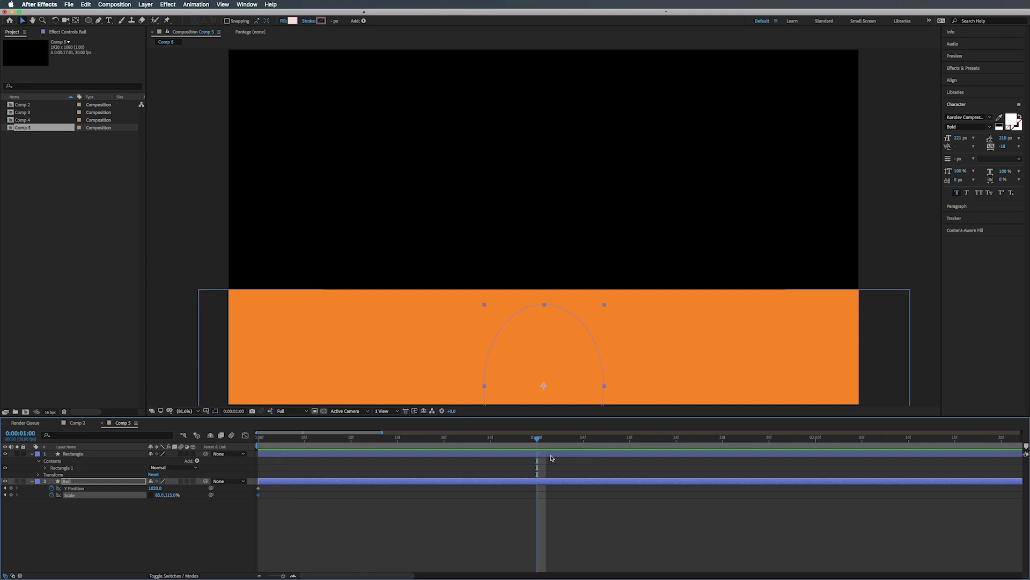
{"action": "key", "text": "n"}
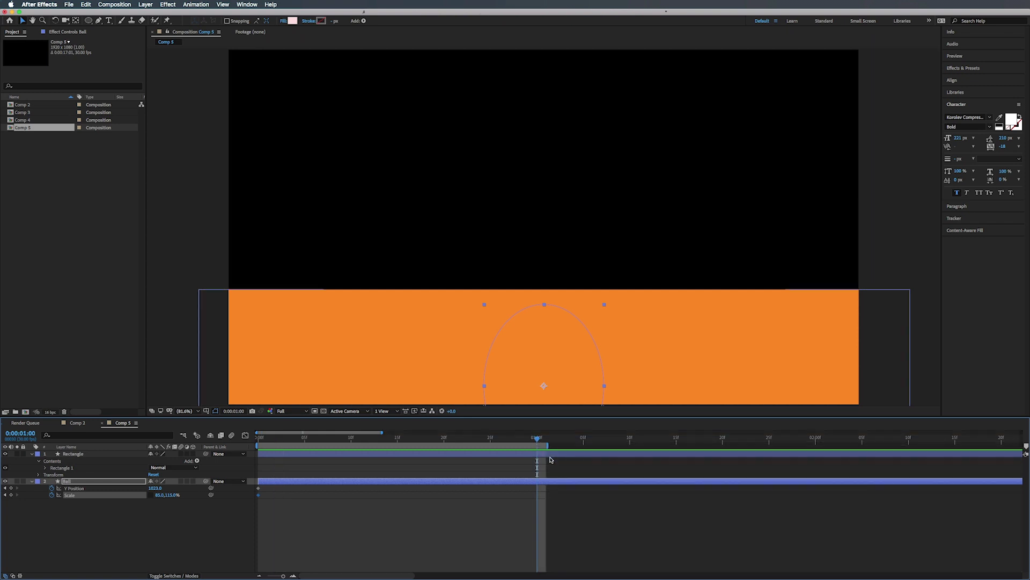
{"action": "left_click", "coordinate": [109, 5]}
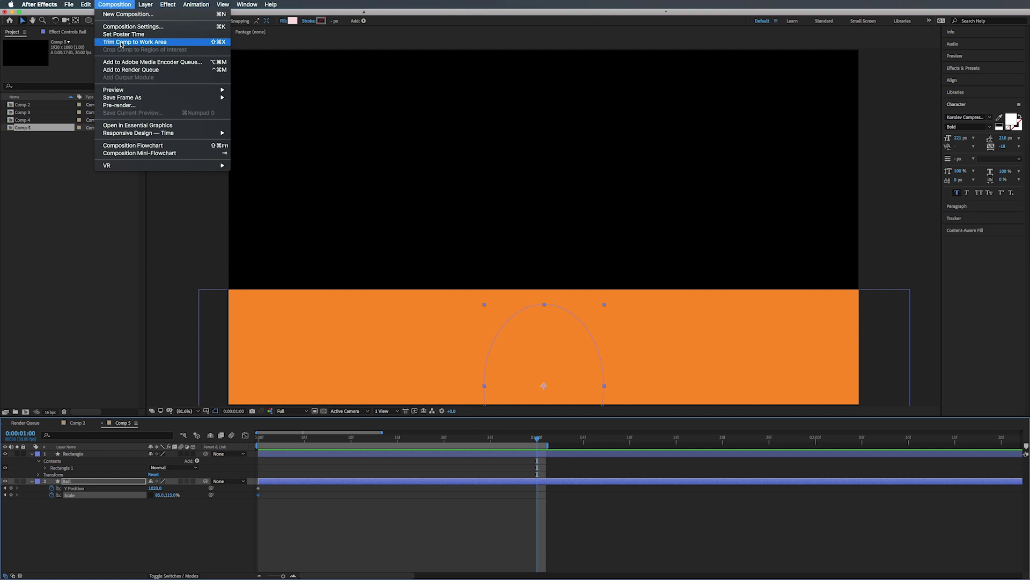
{"action": "left_click", "coordinate": [133, 43]}
{"action": "left_click_drag", "start_coordinate": [548, 438], "coordinate": [759, 450]}
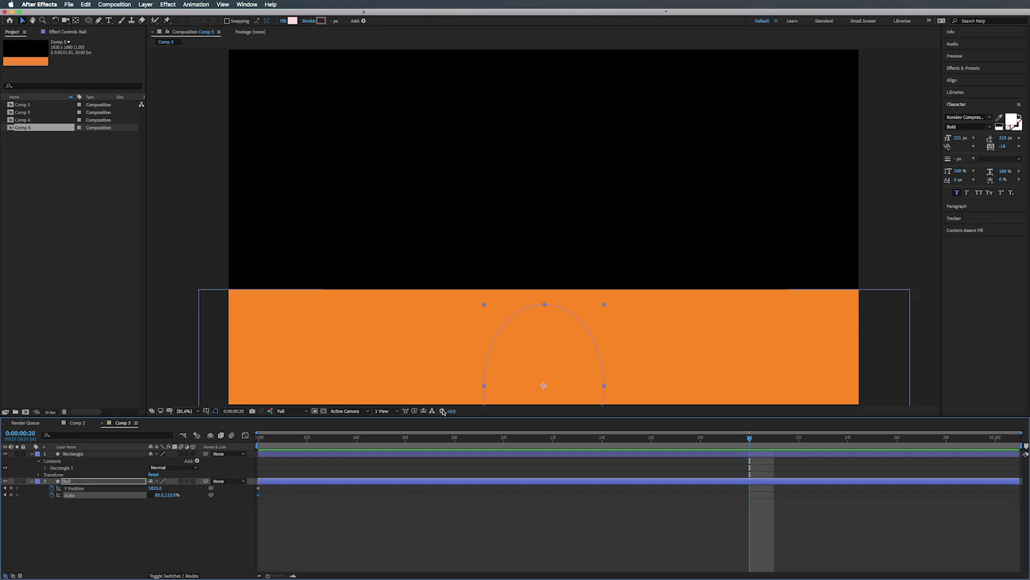
At frame 20, set Ball's Scale to 100, 100% and position it resting on the orange ground
{"action": "left_click", "coordinate": [89, 481]}
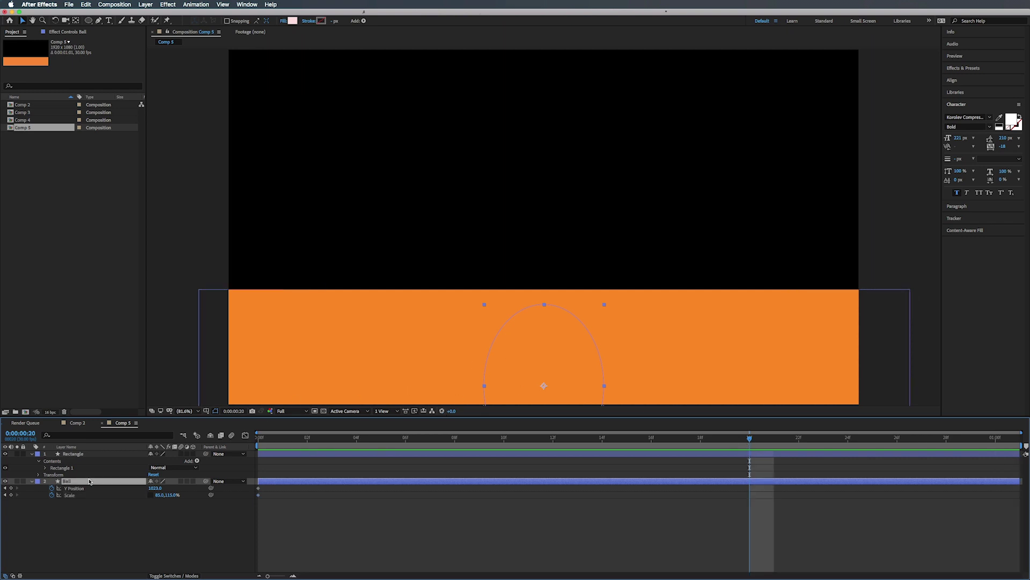
{"action": "left_click_drag", "start_coordinate": [528, 370], "coordinate": [536, 193]}
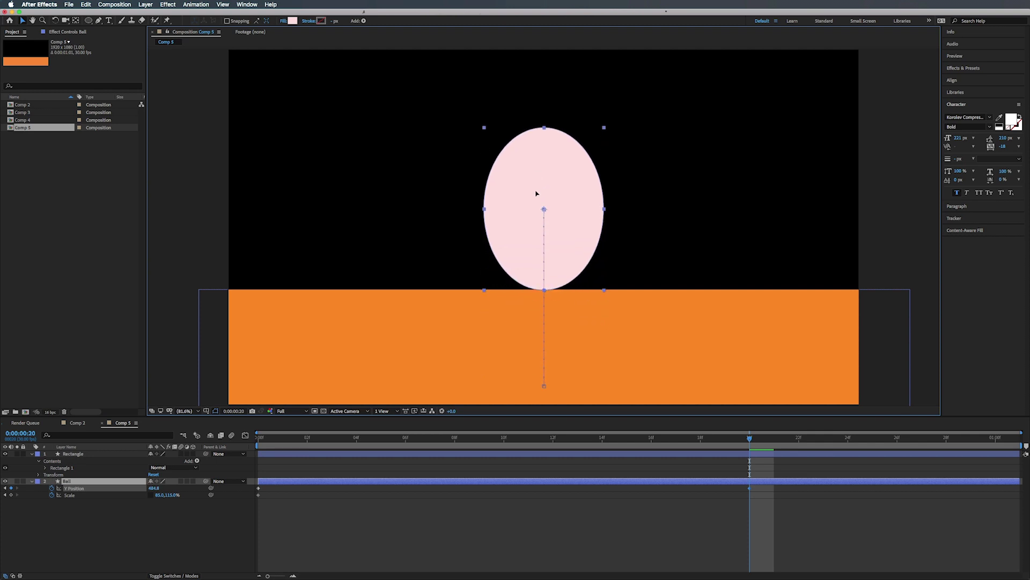
{"action": "left_click", "coordinate": [161, 495]}
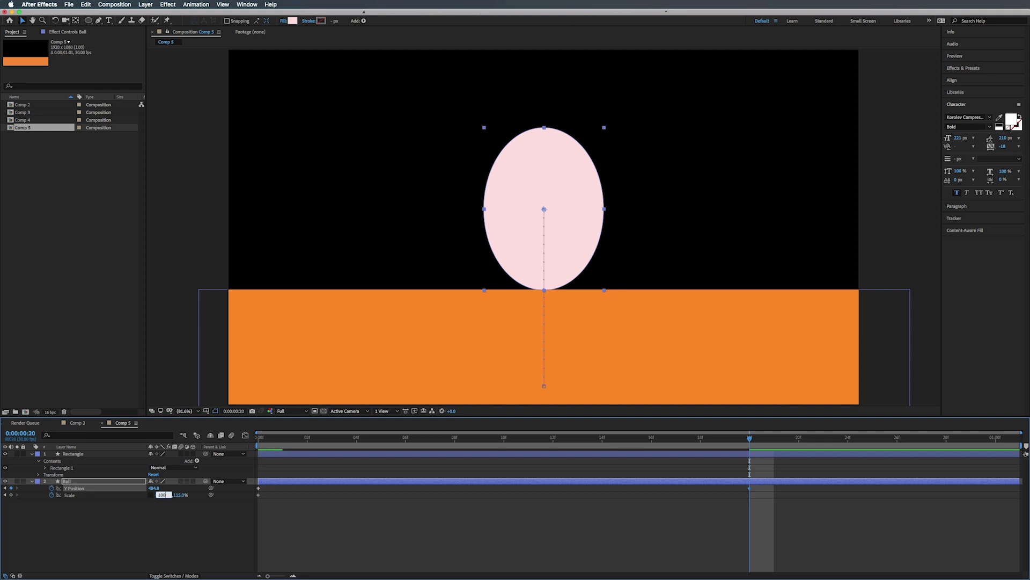
{"action": "type", "text": "100"}
{"action": "key", "text": "Return"}
{"action": "left_click", "coordinate": [174, 496]}
{"action": "type", "text": "100"}
{"action": "key", "text": "Return"}
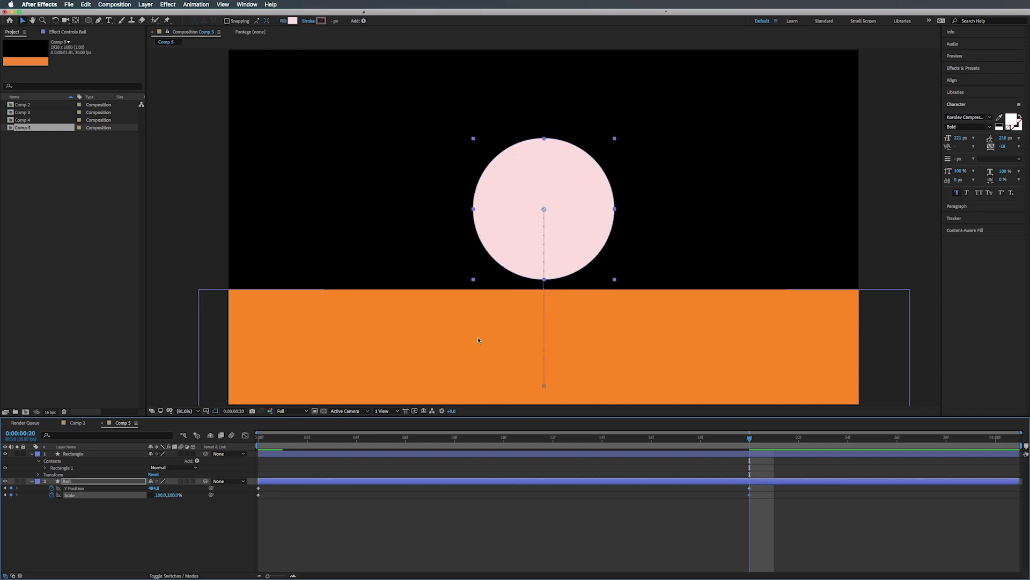
{"action": "left_click", "coordinate": [520, 223]}
{"action": "left_click_drag", "start_coordinate": [520, 223], "coordinate": [519, 233]}
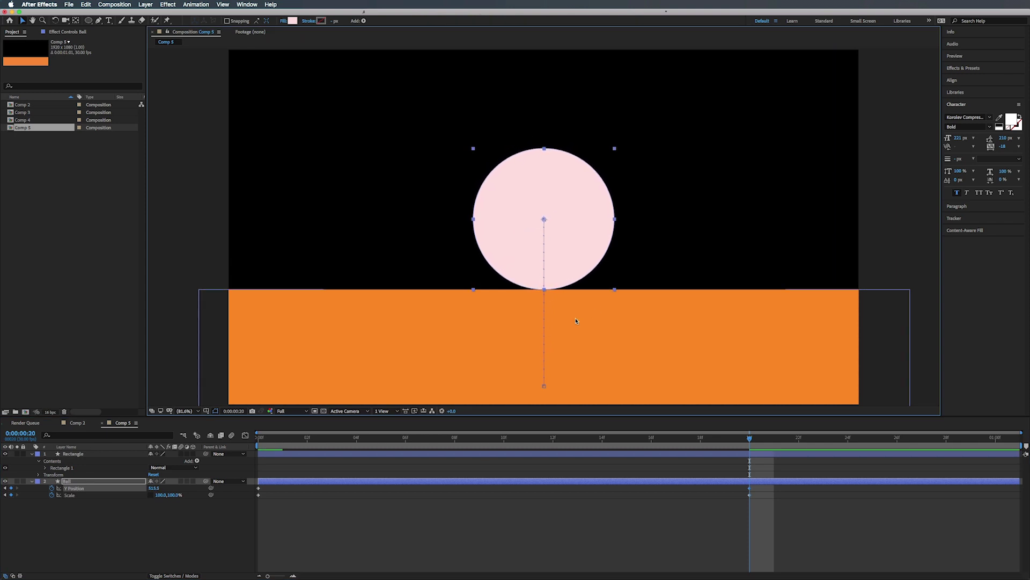
Apply Easy Ease to all of the ball's keyframes
{"action": "key", "text": "space"}
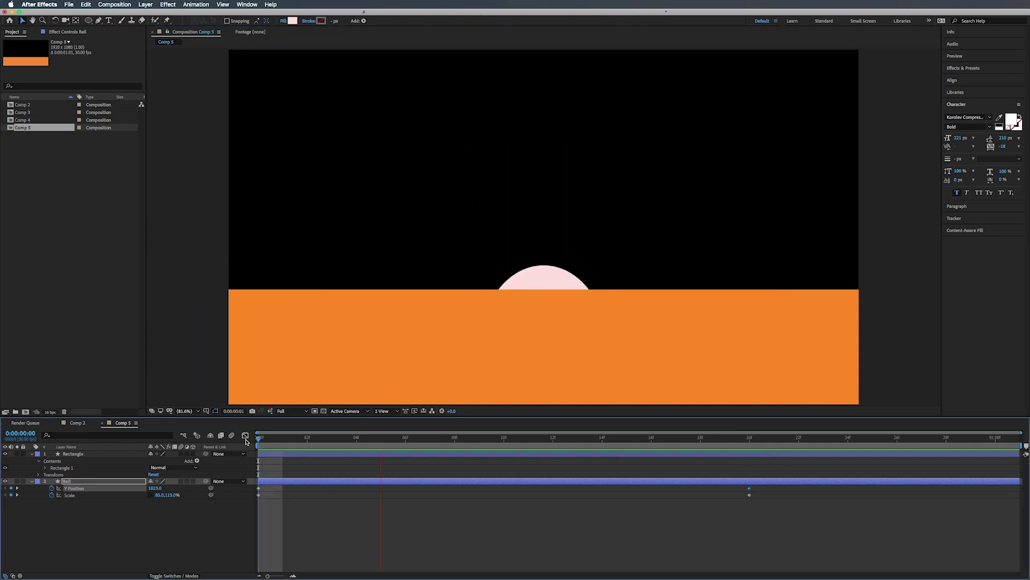
{"action": "key", "text": "space"}
{"action": "left_click_drag", "start_coordinate": [769, 472], "coordinate": [258, 514]}
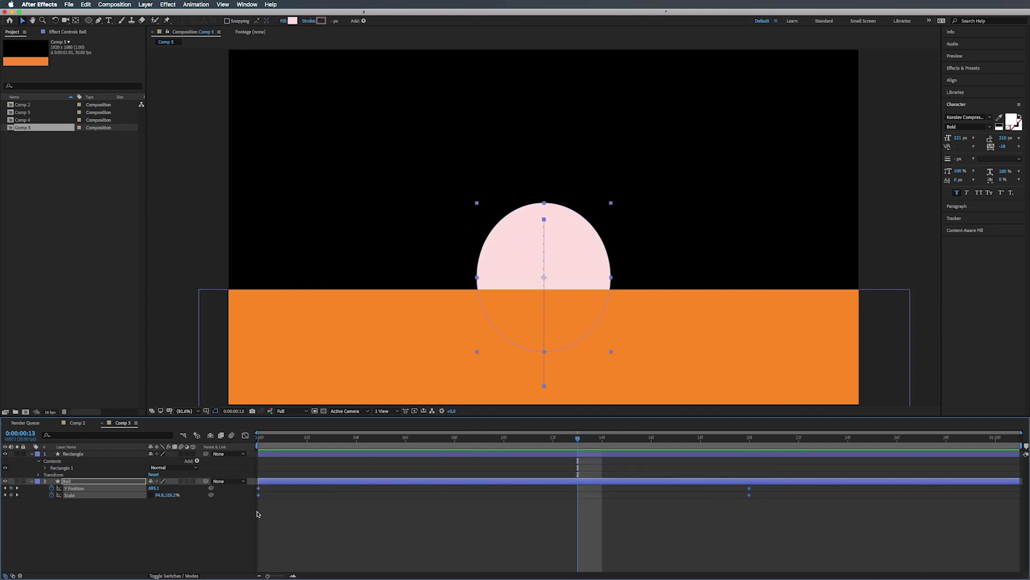
{"action": "key", "text": "F9"}
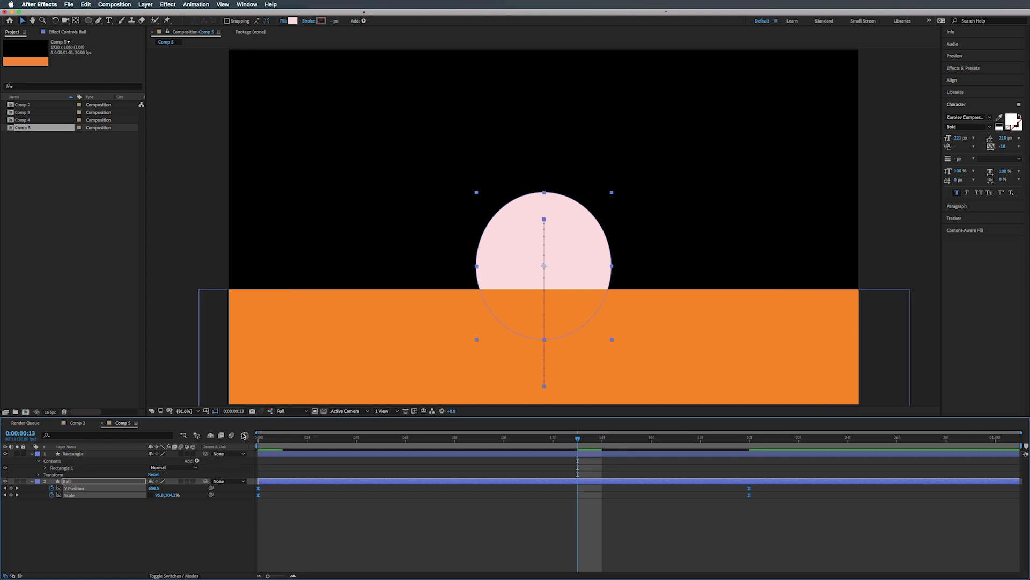
In the Graph Editor, lengthen the ease handles on the first and last keyframes
{"action": "left_click", "coordinate": [245, 435]}
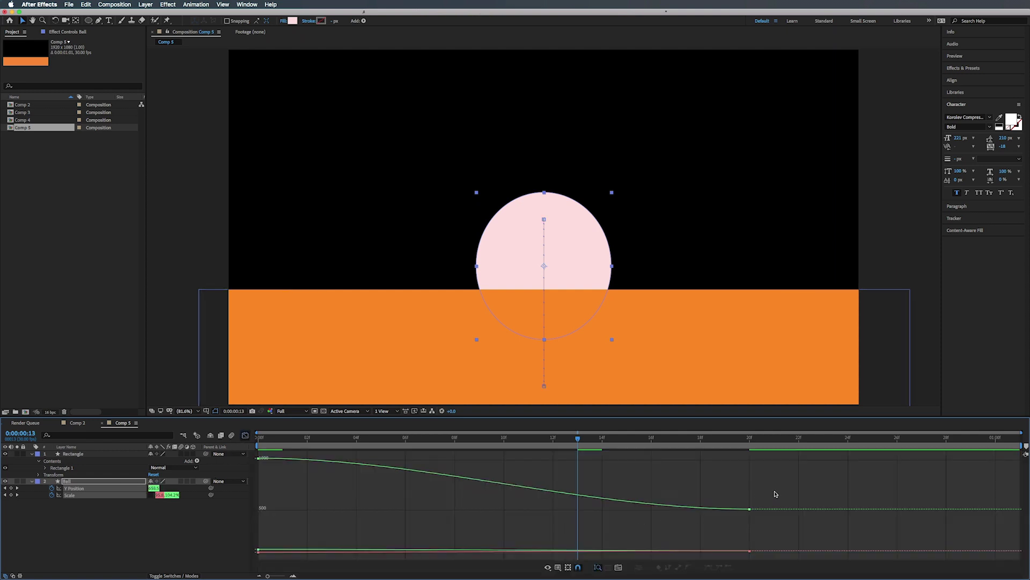
{"action": "key", "text": "super+a"}
{"action": "left_click_drag", "start_coordinate": [587, 508], "coordinate": [532, 508]}
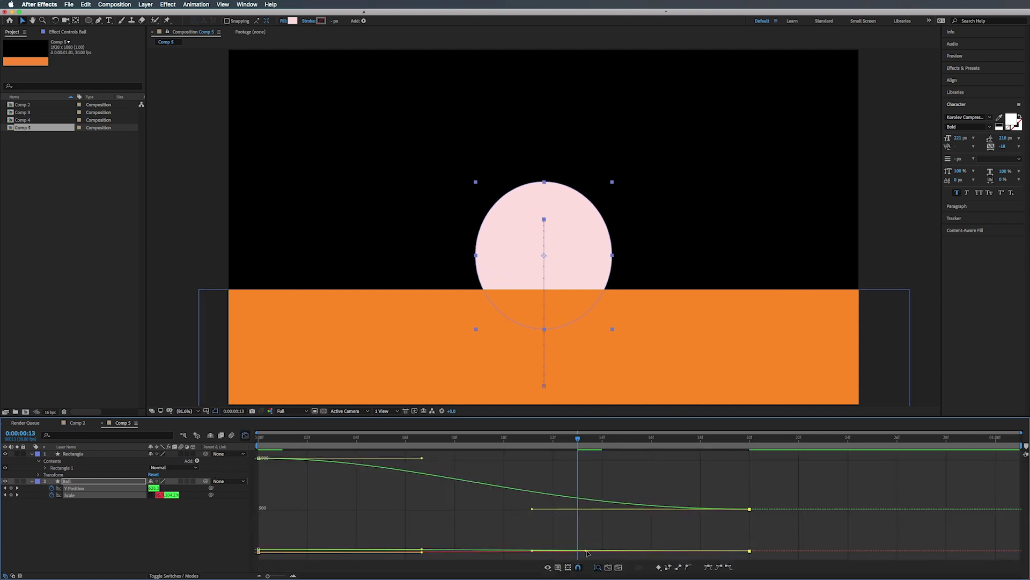
{"action": "left_click_drag", "start_coordinate": [587, 553], "coordinate": [580, 554]}
{"action": "left_click", "coordinate": [259, 458]}
{"action": "left_click_drag", "start_coordinate": [424, 460], "coordinate": [462, 459]}
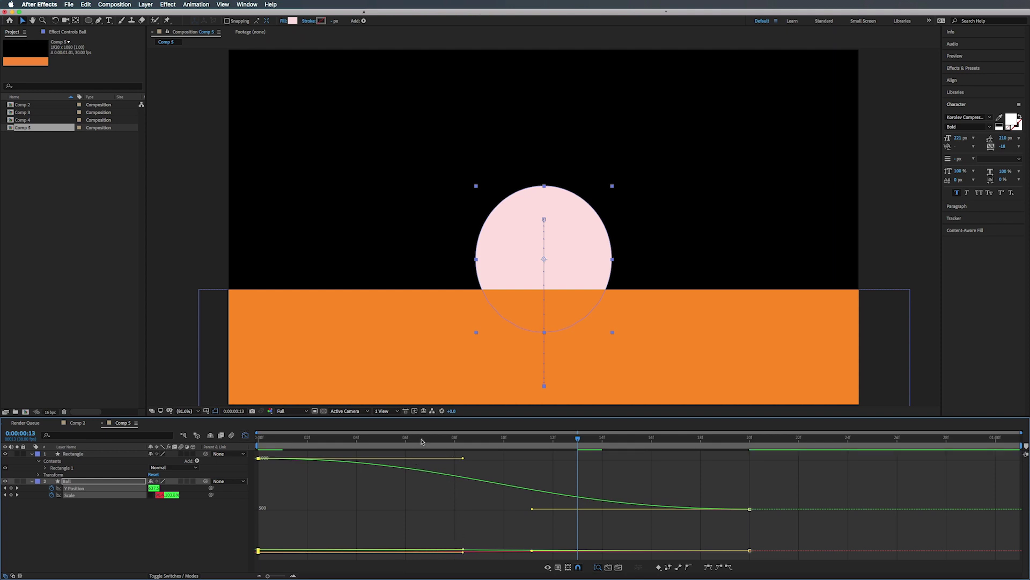
Preview the eased rise from the start of the animation
{"action": "key", "text": "Home"}
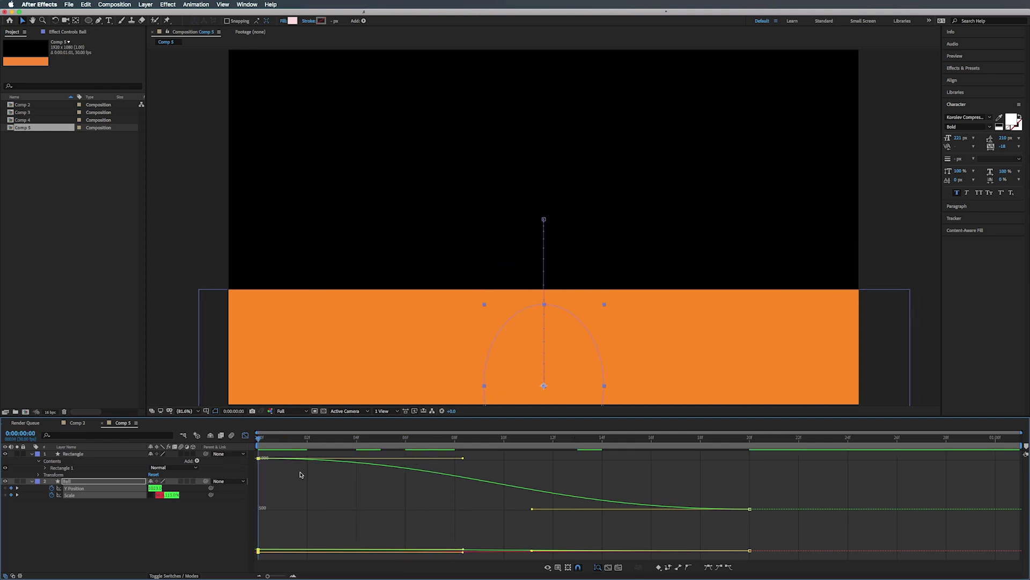
{"action": "key", "text": "space"}
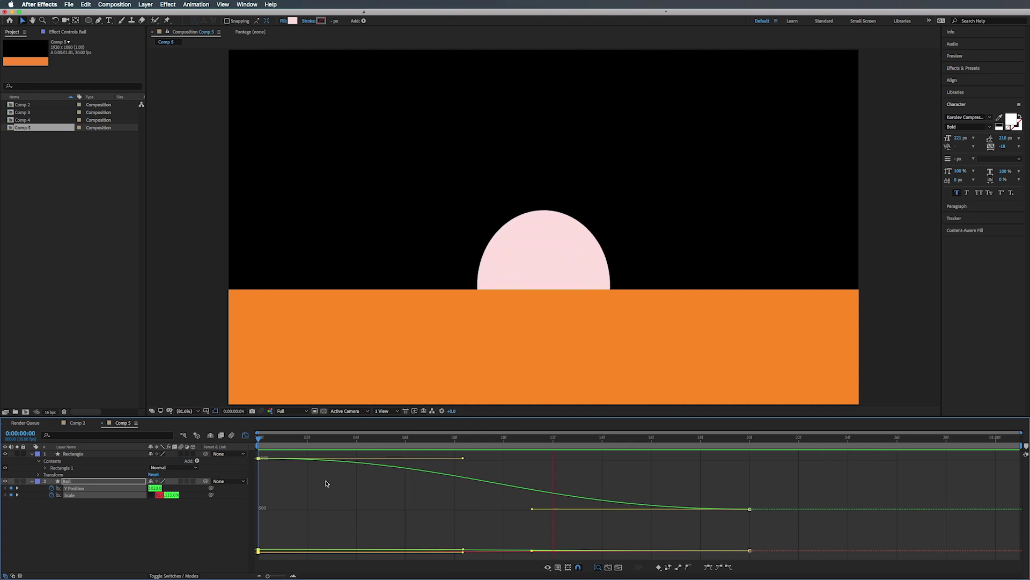
{"action": "key", "text": "space"}
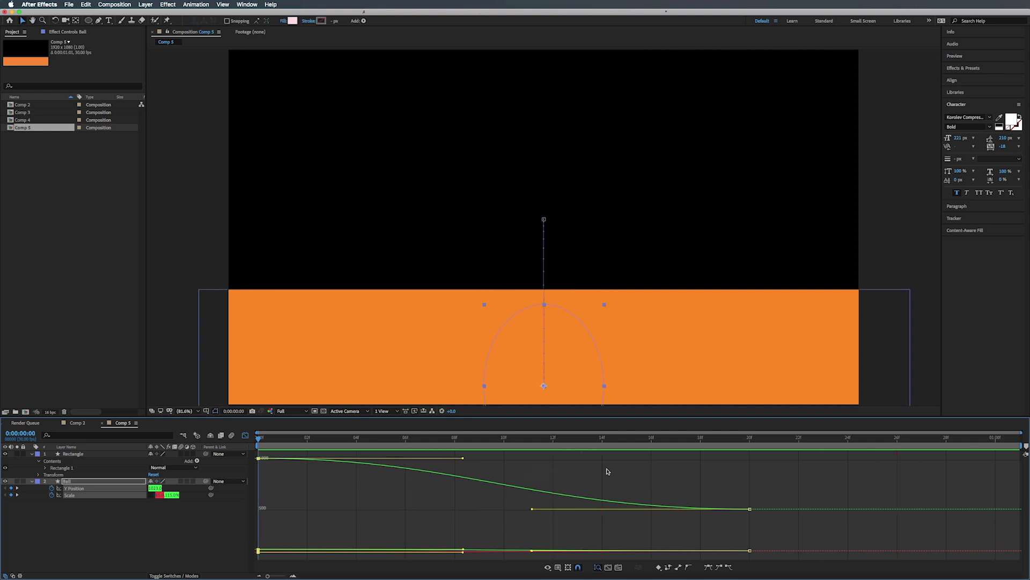
Raise the ball's Y Position to add an overshoot keyframe above its rest point
{"action": "left_click", "coordinate": [246, 435]}
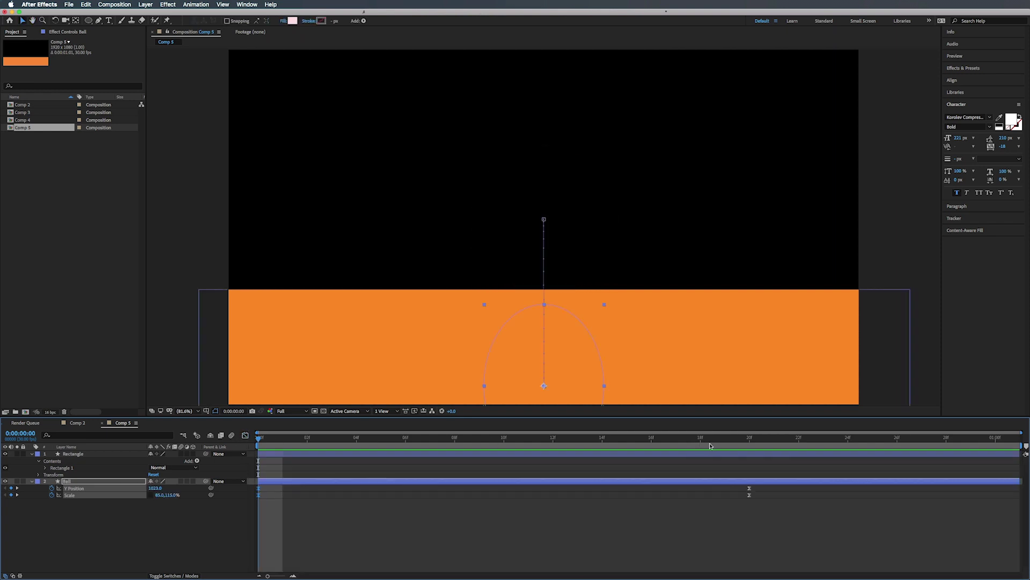
{"action": "left_click", "coordinate": [701, 439]}
{"action": "left_click_drag", "start_coordinate": [702, 440], "coordinate": [609, 444]}
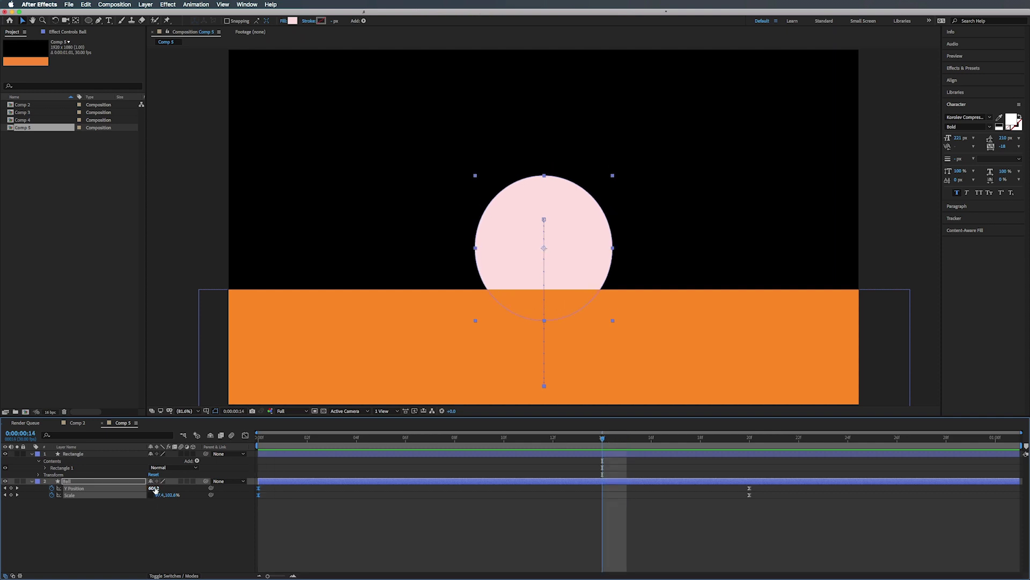
{"action": "key", "text": "F2"}
{"action": "left_click_drag", "start_coordinate": [154, 488], "coordinate": [75, 488]}
{"action": "left_click", "coordinate": [104, 481]}
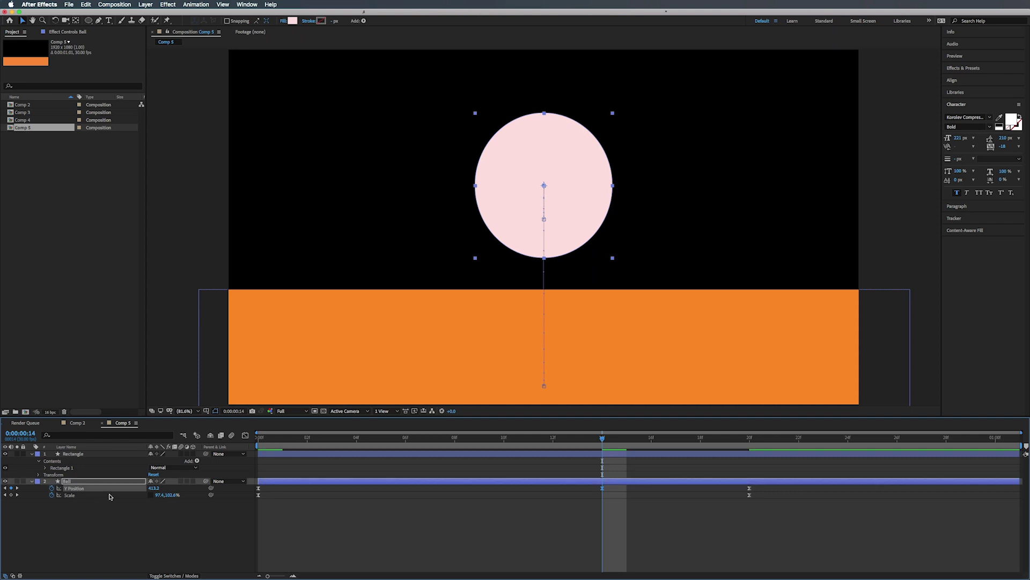
Squash the overshoot with Scale 120, 80% and preview it
{"action": "left_click", "coordinate": [159, 495]}
{"action": "type", "text": "120"}
{"action": "key", "text": "Tab"}
{"action": "type", "text": "80"}
{"action": "key", "text": "Return"}
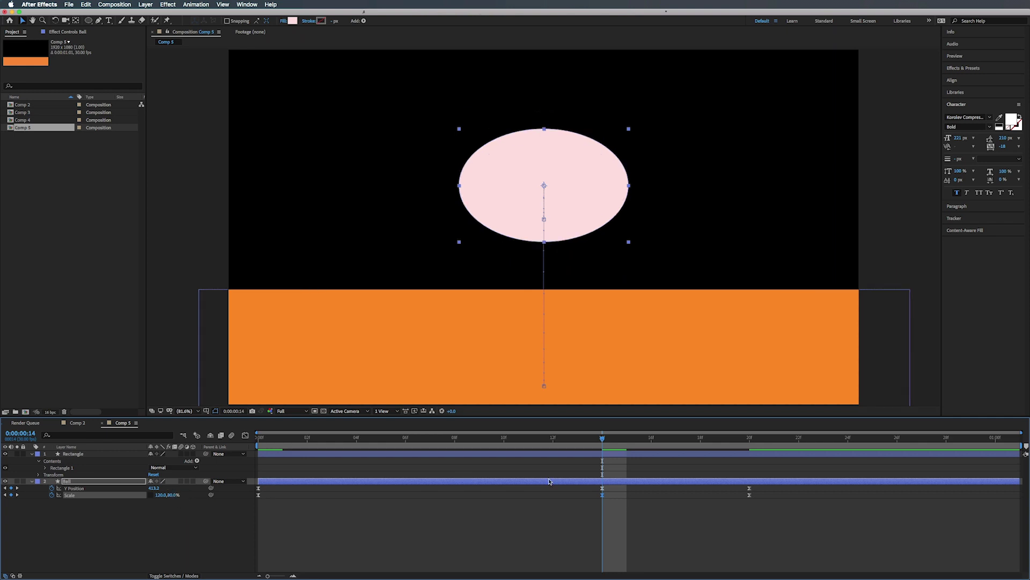
{"action": "key", "text": "Home"}
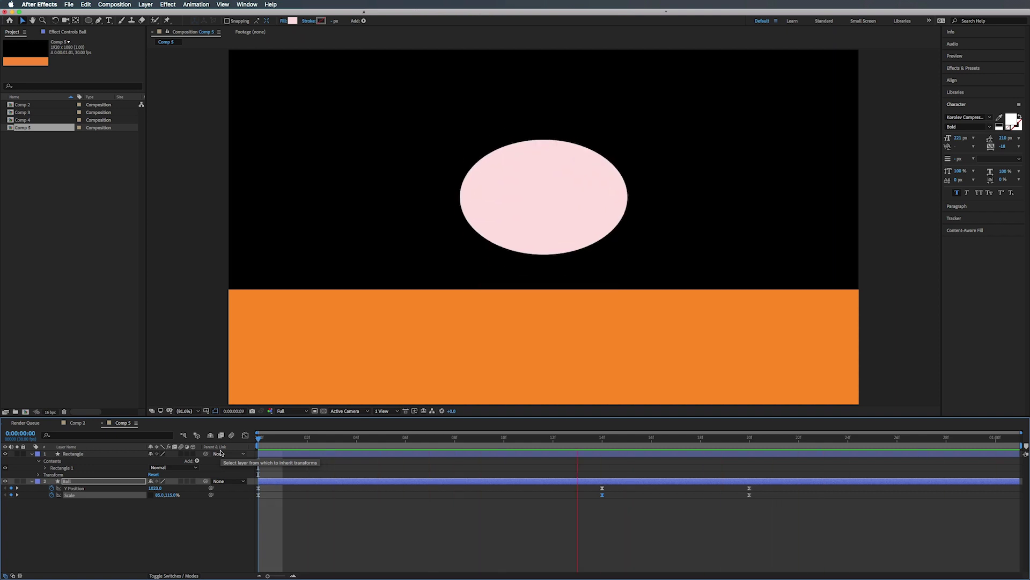
{"action": "key", "text": "space"}
Flatten the Y Position and Scale curve handles around the overshoot, then preview
{"action": "mouse_move", "coordinate": [609, 490]}
{"action": "left_mouse_down"}
{"action": "mouse_move", "coordinate": [593, 499]}
{"action": "mouse_move", "coordinate": [614, 539]}
{"action": "mouse_move", "coordinate": [677, 518]}
{"action": "left_mouse_up"}
{"action": "key", "text": "shift+F3"}
{"action": "left_click_drag", "start_coordinate": [486, 507], "coordinate": [439, 524]}
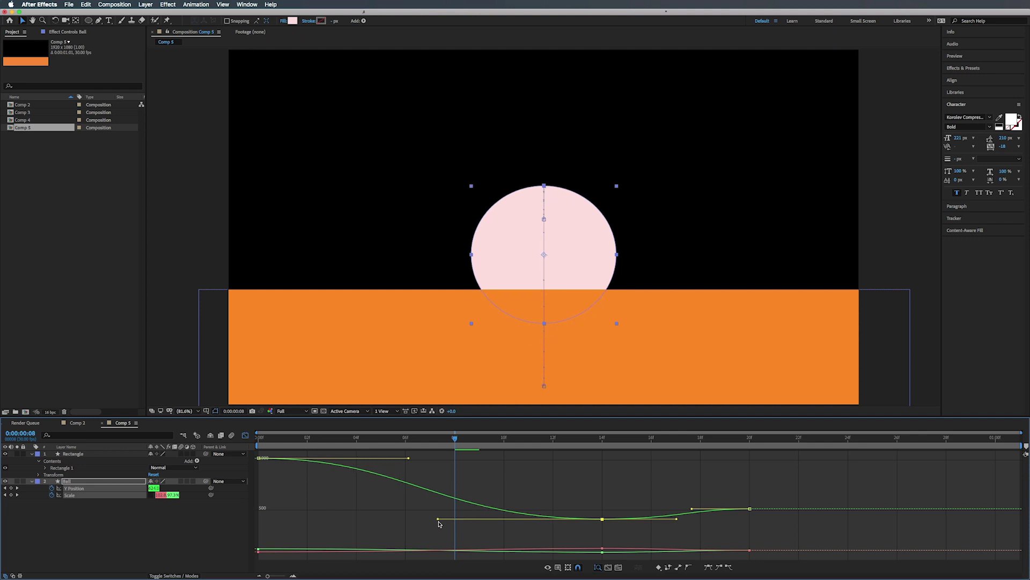
{"action": "double_click", "coordinate": [602, 551]}
{"action": "left_click_drag", "start_coordinate": [486, 549], "coordinate": [467, 549]}
{"action": "left_click_drag", "start_coordinate": [644, 548], "coordinate": [679, 549]}
{"action": "key", "text": "space"}
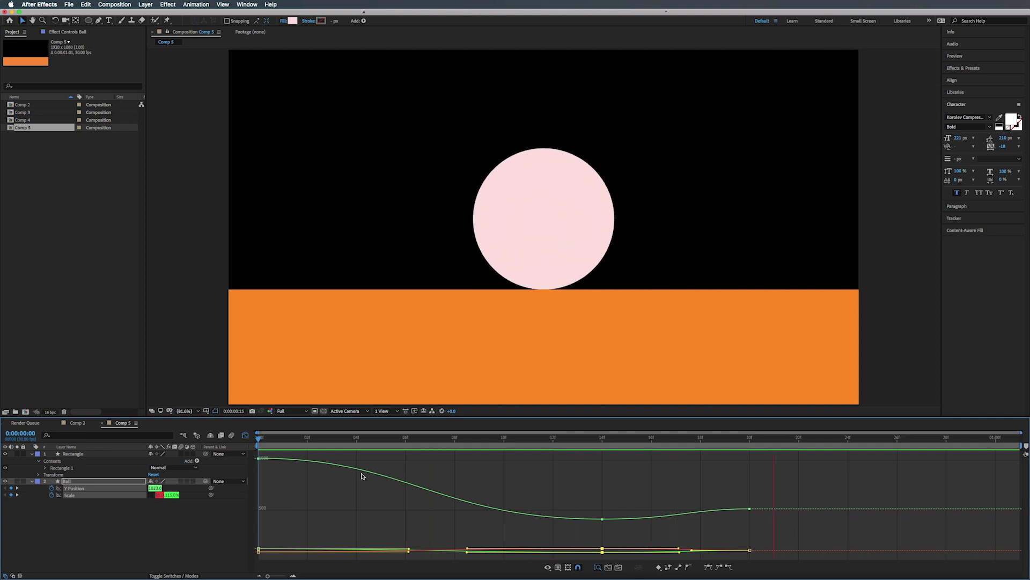
{"action": "left_click", "coordinate": [524, 444]}
At frame 19, draw left and right eye ellipses on the ball
{"action": "left_click_drag", "start_coordinate": [540, 439], "coordinate": [757, 443]}
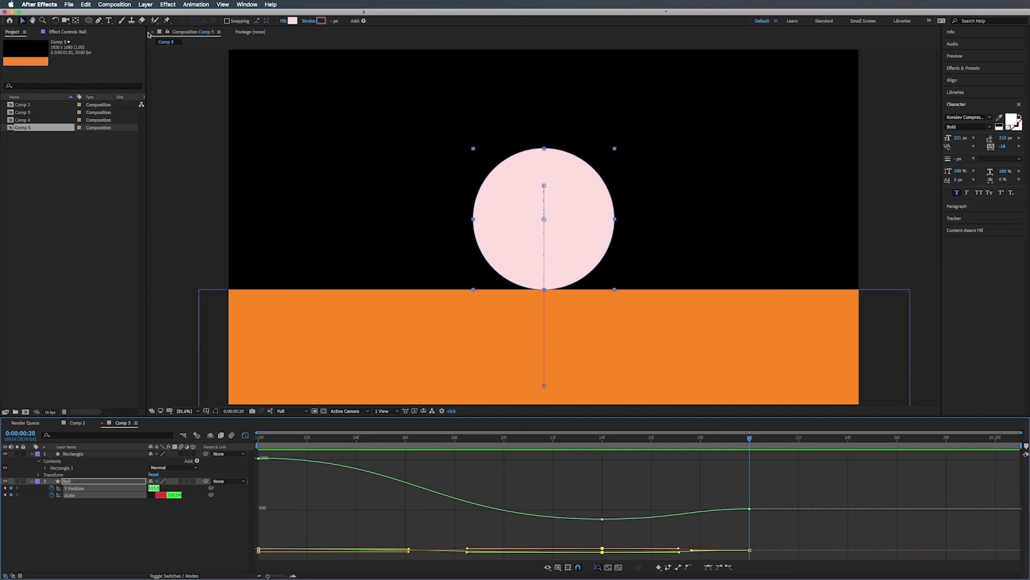
{"action": "left_click", "coordinate": [89, 21]}
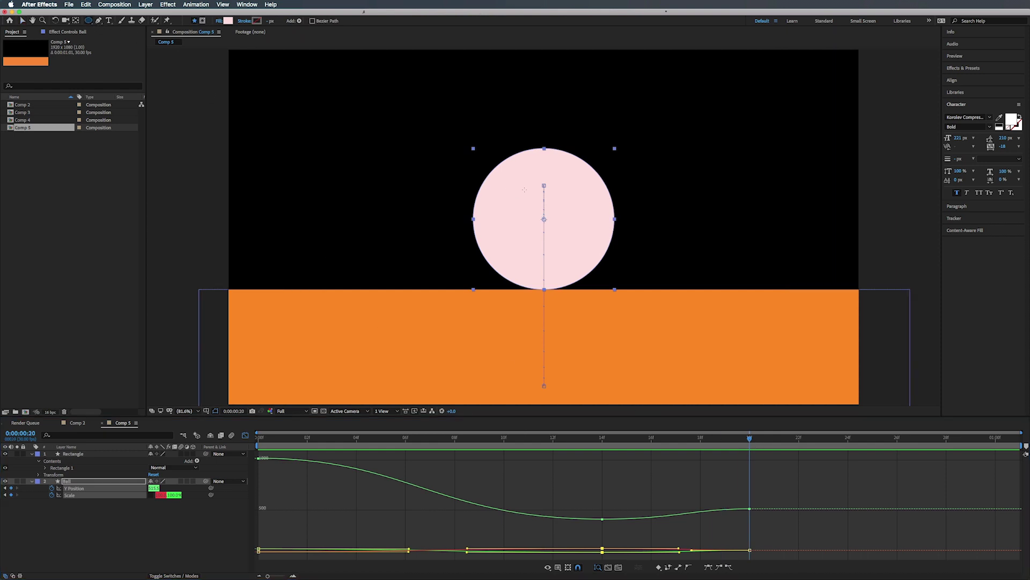
{"action": "left_click_drag", "start_coordinate": [505, 175], "coordinate": [529, 221]}
{"action": "left_click_drag", "start_coordinate": [557, 167], "coordinate": [575, 219]}
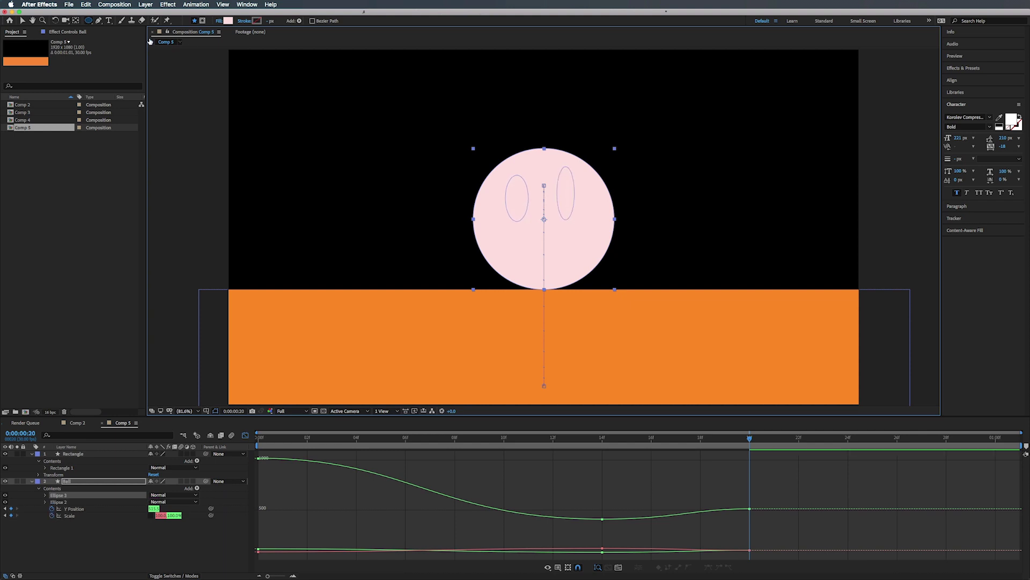
Draw a curved grinning mouth outline with the Pen tool
{"action": "left_click", "coordinate": [99, 20]}
{"action": "left_click", "coordinate": [502, 228]}
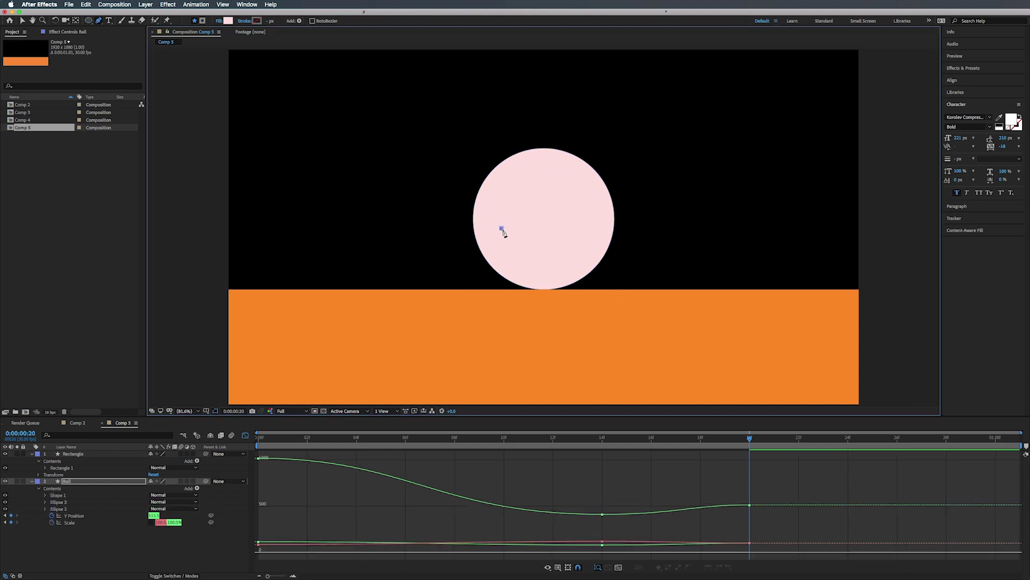
{"action": "left_click_drag", "start_coordinate": [508, 235], "coordinate": [513, 236]}
{"action": "left_click_drag", "start_coordinate": [577, 226], "coordinate": [528, 271]}
{"action": "left_click", "coordinate": [501, 230]}
{"action": "left_click_drag", "start_coordinate": [489, 220], "coordinate": [502, 252]}
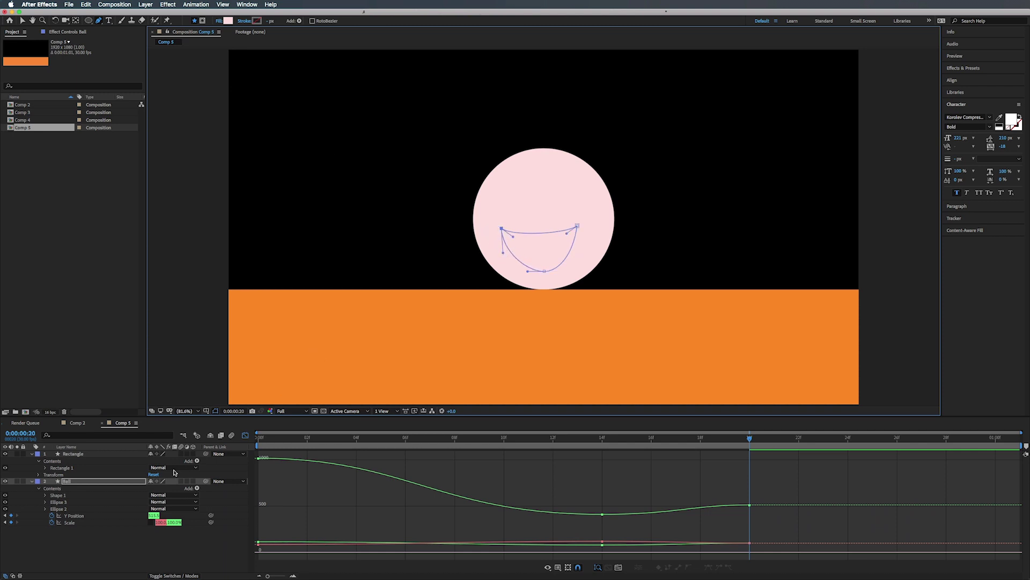
Add Merge Paths set to Exclude Intersections, then preview the smiley ball from the start
{"action": "left_click", "coordinate": [91, 481]}
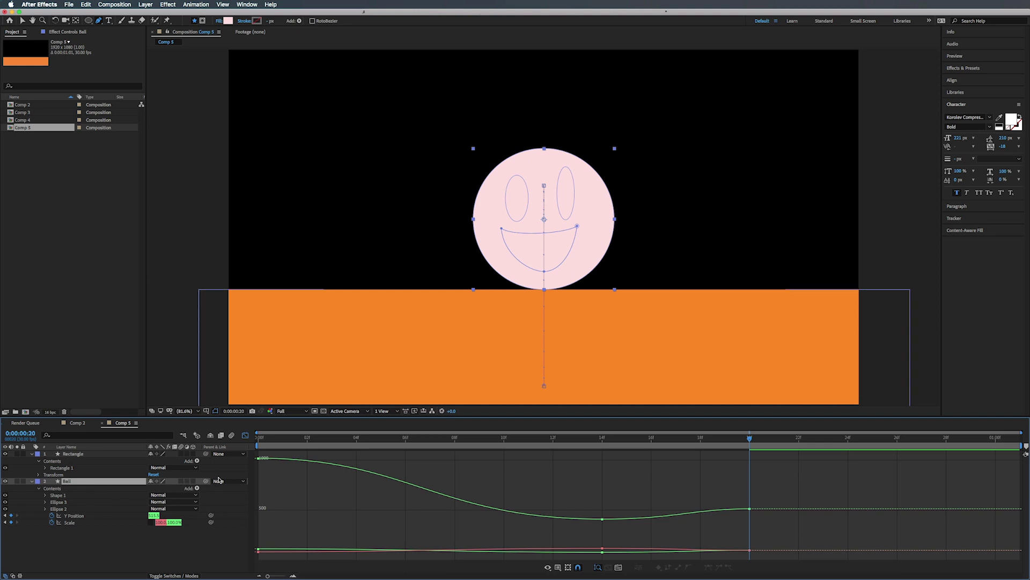
{"action": "left_click", "coordinate": [197, 488]}
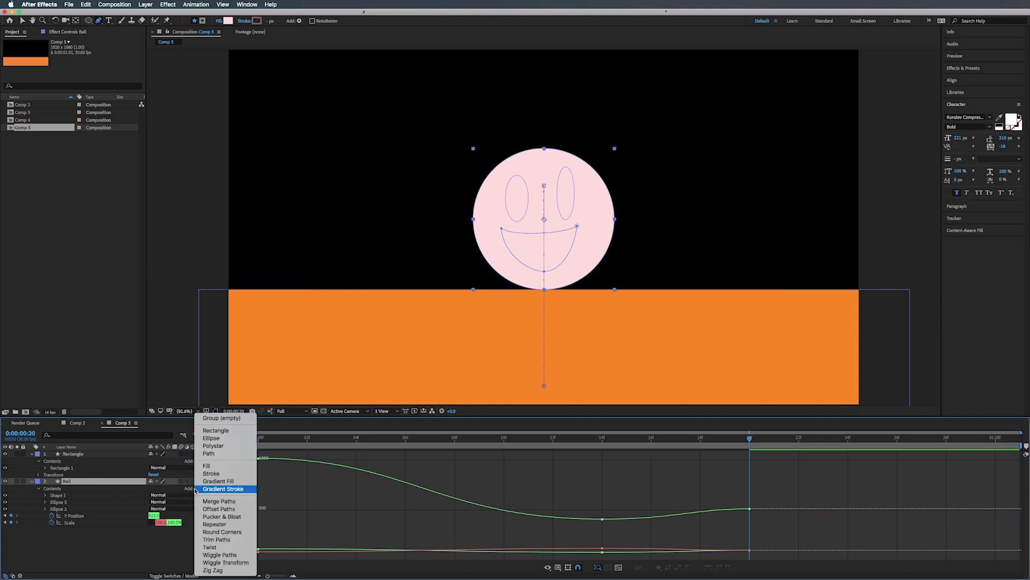
{"action": "left_click", "coordinate": [219, 501]}
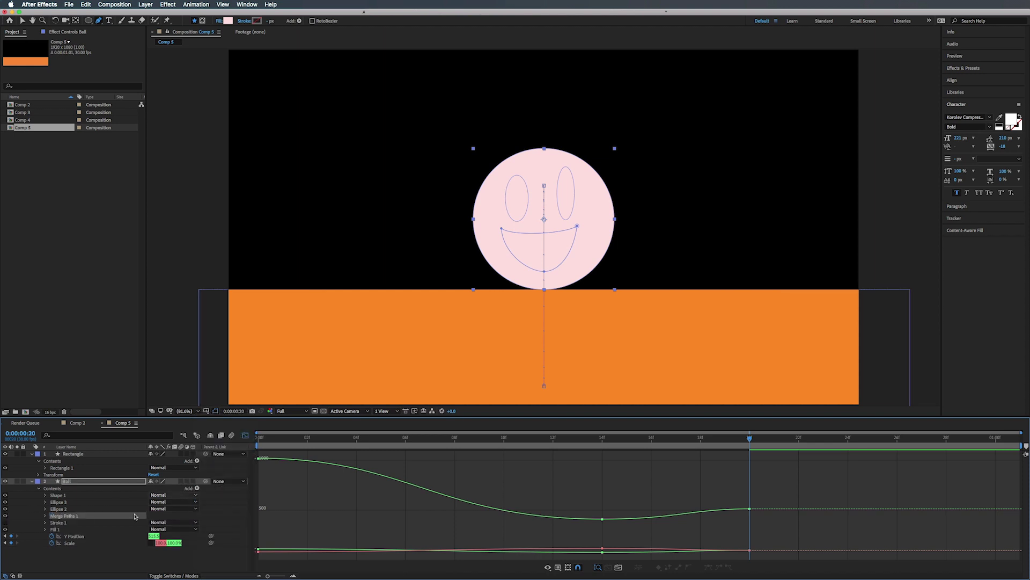
{"action": "left_click", "coordinate": [45, 516]}
{"action": "left_click", "coordinate": [164, 523]}
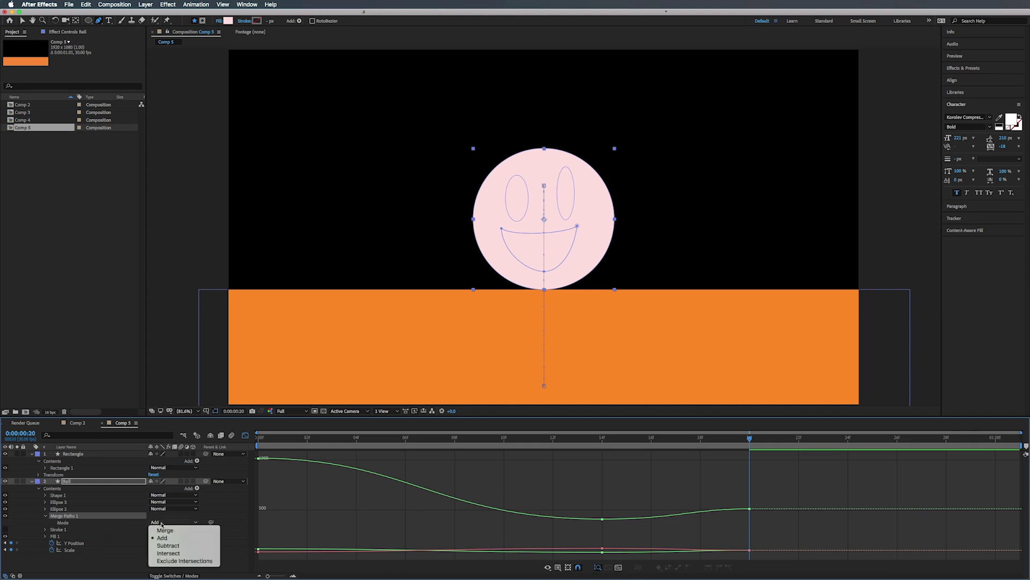
{"action": "left_click", "coordinate": [180, 560]}
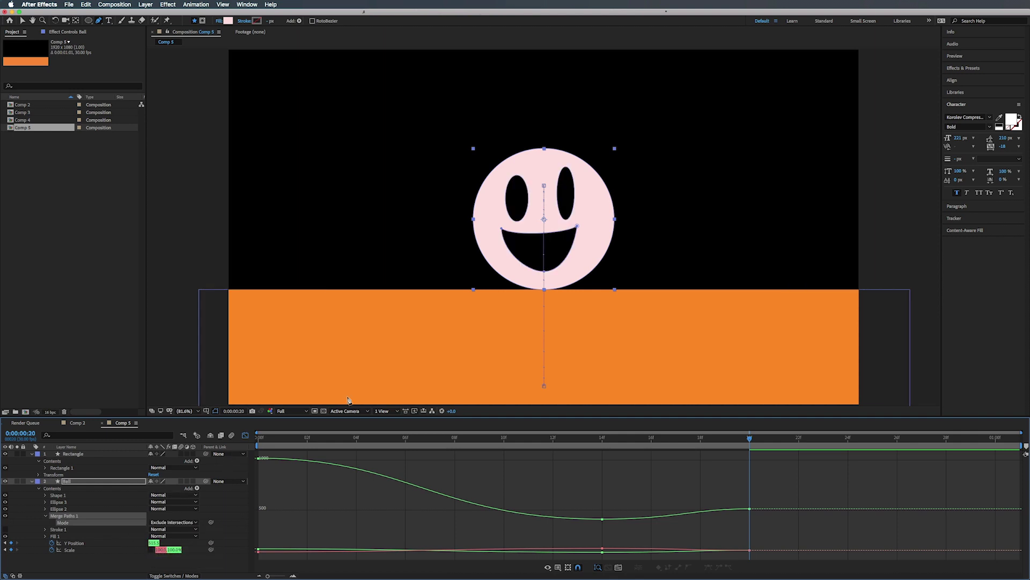
{"action": "left_click_drag", "start_coordinate": [750, 437], "coordinate": [217, 412]}
{"action": "key", "text": "space"}
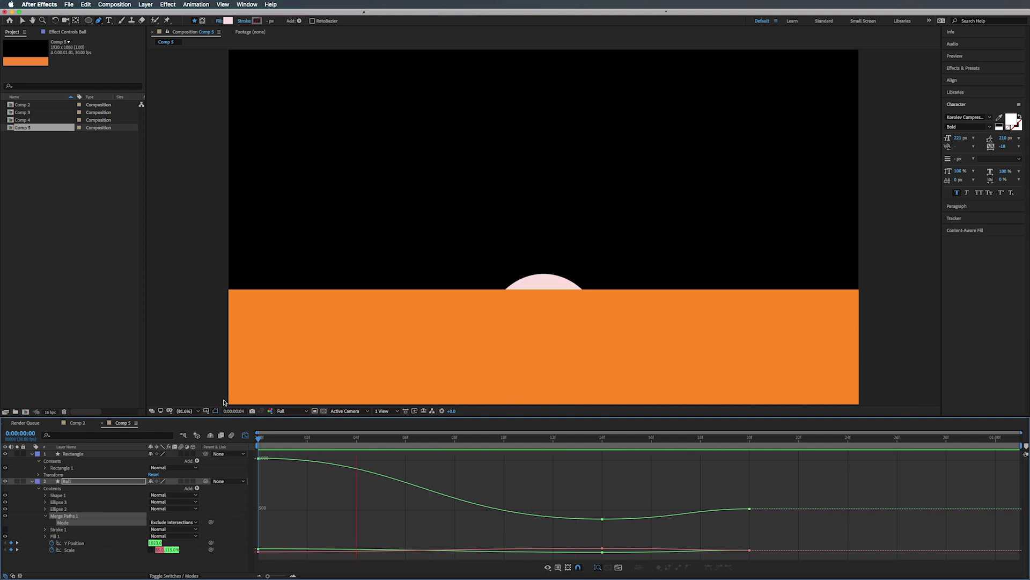